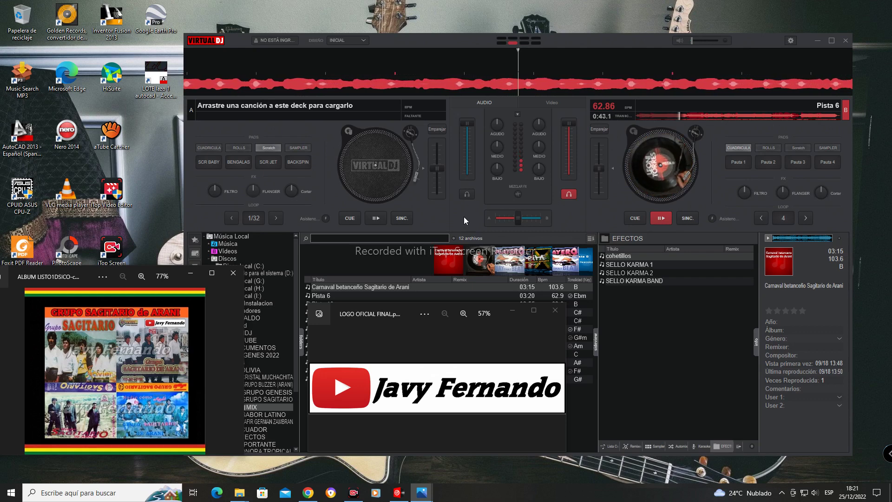
Trigger the Pausa 1 pad on deck B and switch that deck's pads to the Scratch page, keeping the LOGO OFICIAL FINAL.png window in front.
click(738, 166)
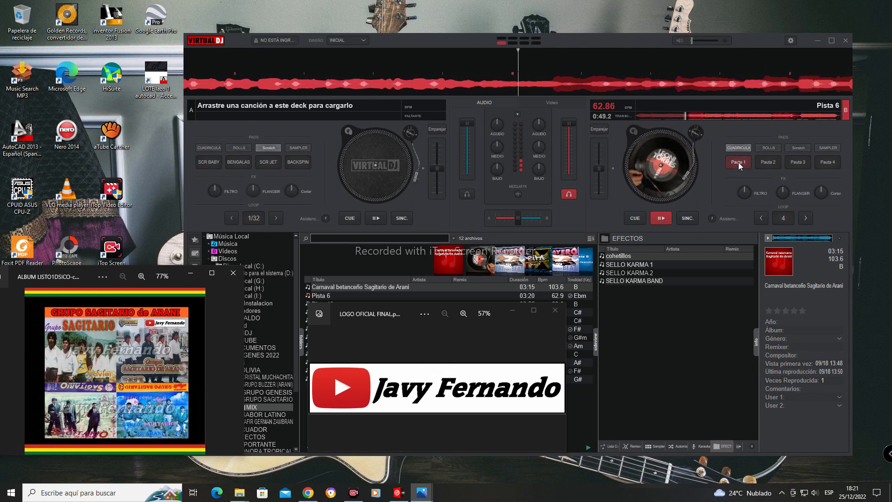
click(798, 148)
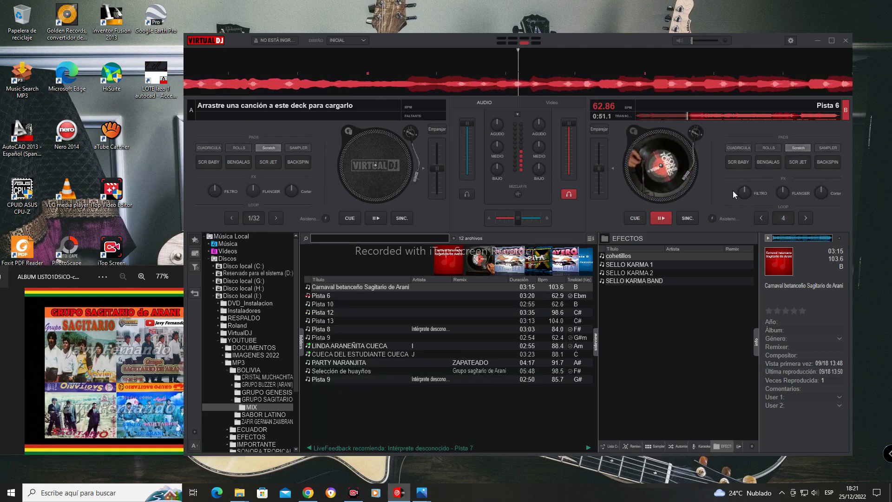
mouse_move(421, 492)
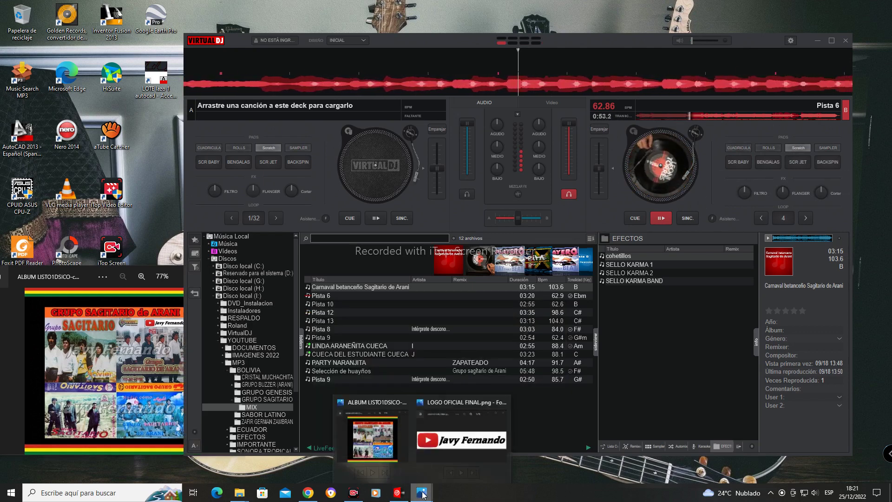
click(457, 422)
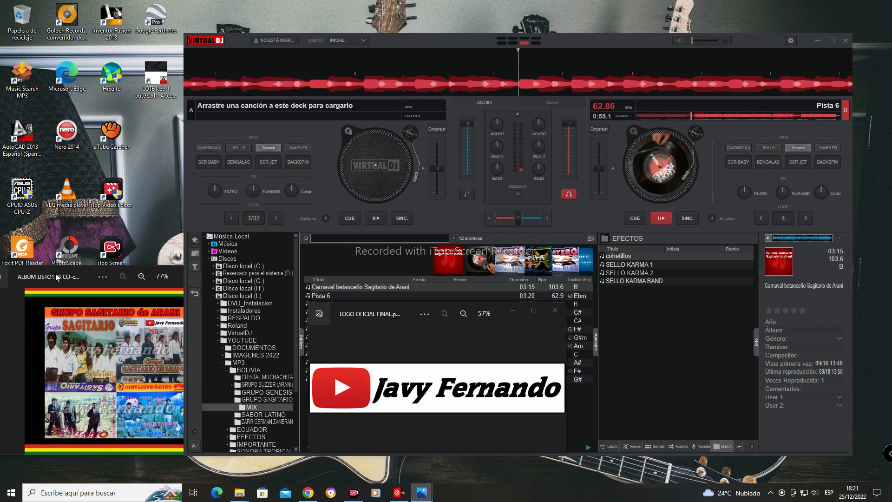
Apply the baby scratch effect to Pista 6 on deck B, then bring the LOGO OFICIAL FINAL.png window back to the front.
click(738, 165)
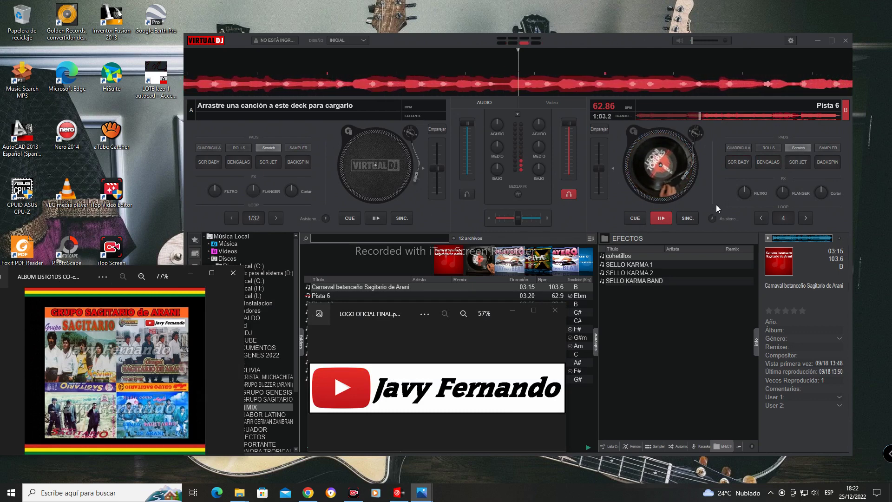
click(737, 164)
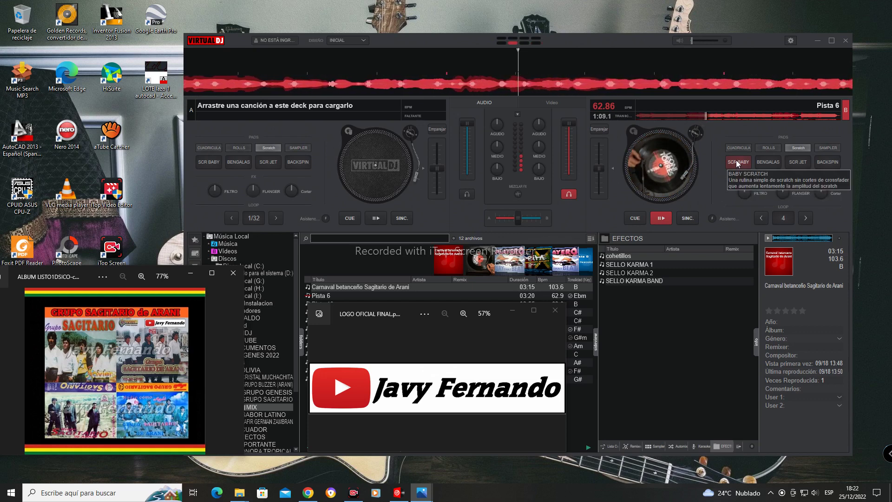
click(719, 192)
mouse_move(421, 492)
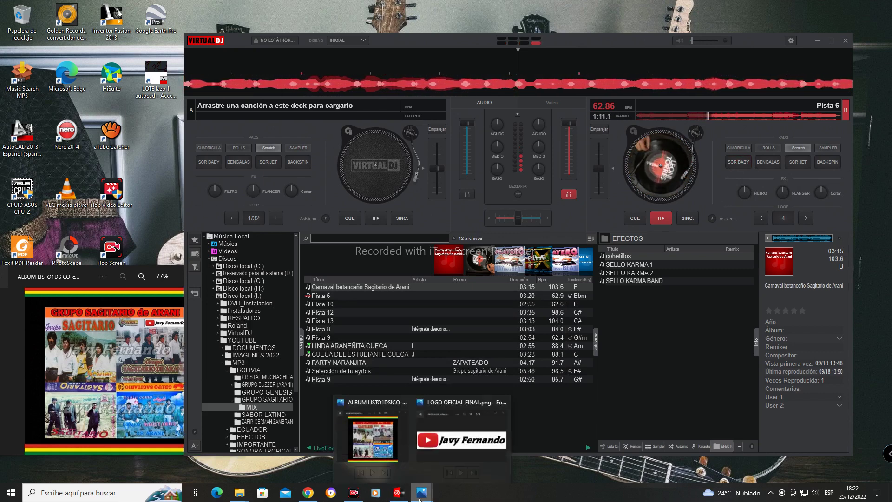
click(453, 417)
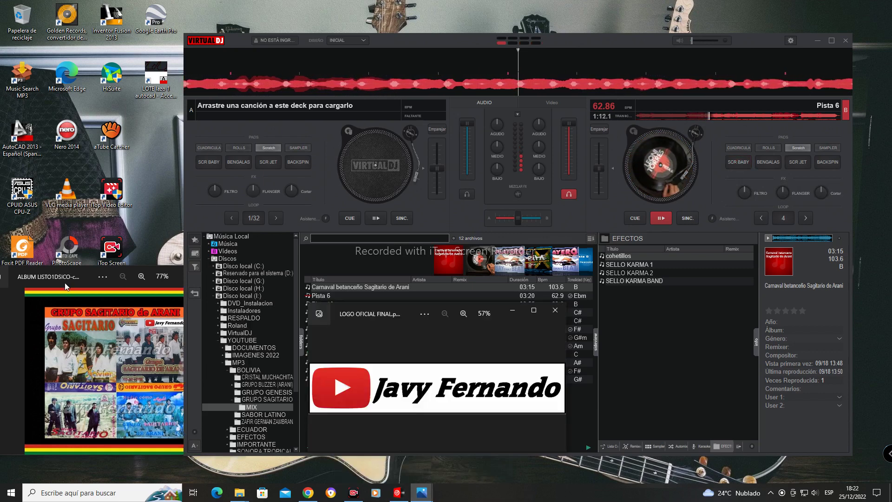
Open the EFECTOS folder under MP3 on disk I: and load SELLO KARMA BAND into deck A.
click(439, 213)
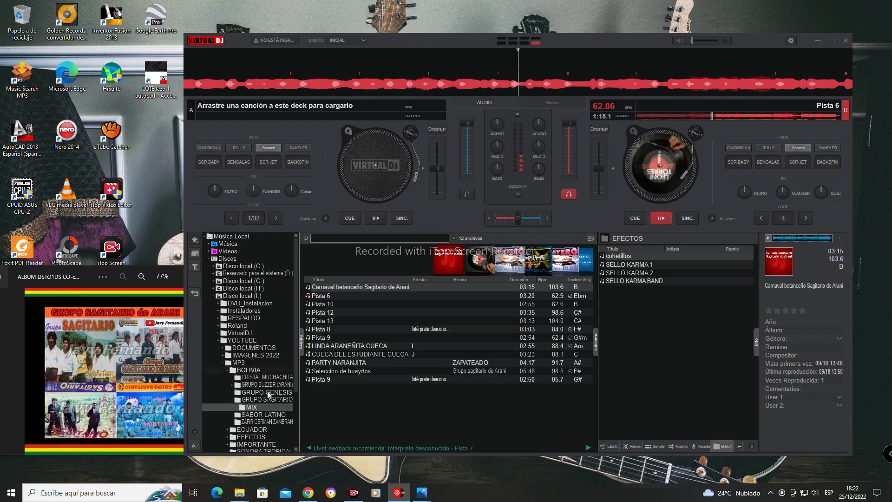
mouse_move(421, 492)
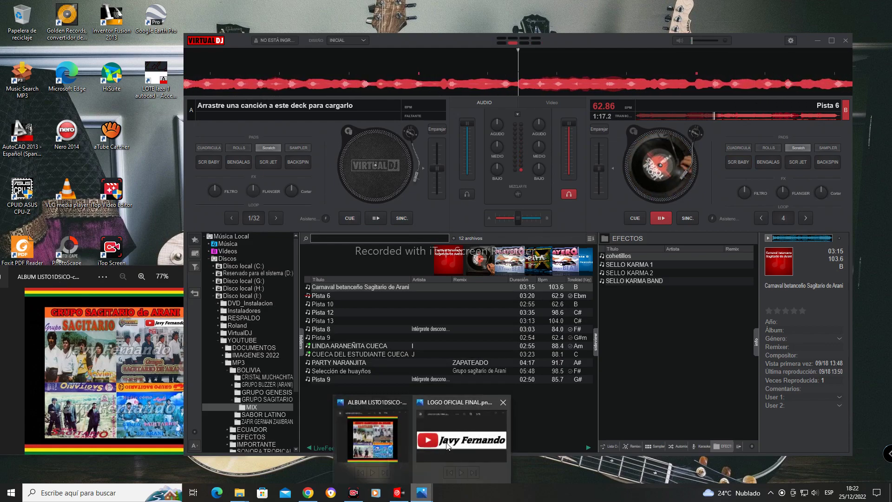
mouse_move(447, 445)
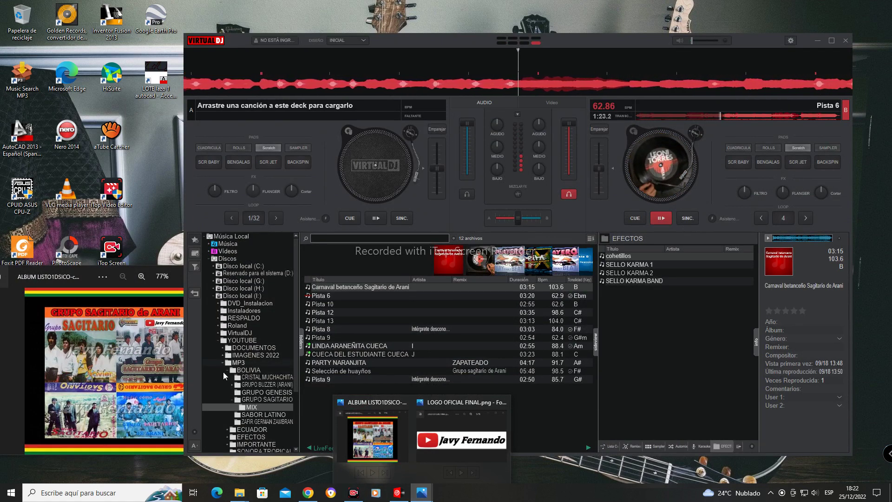
click(256, 437)
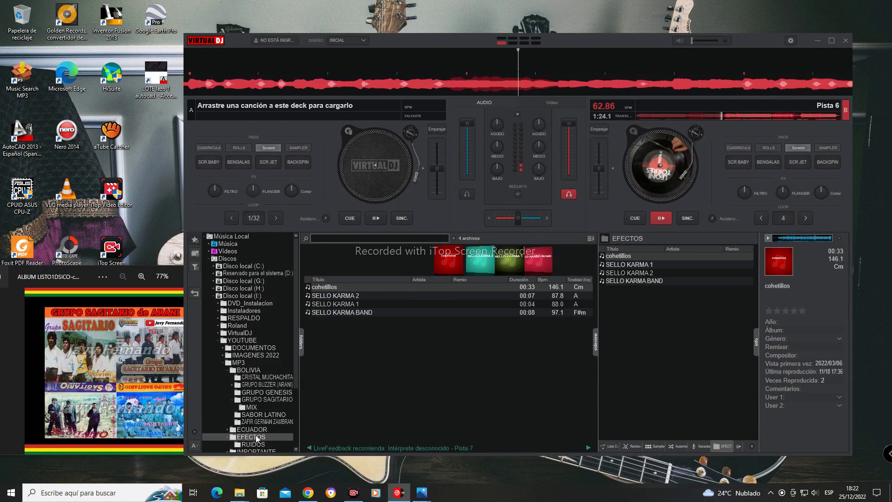
double_click(342, 311)
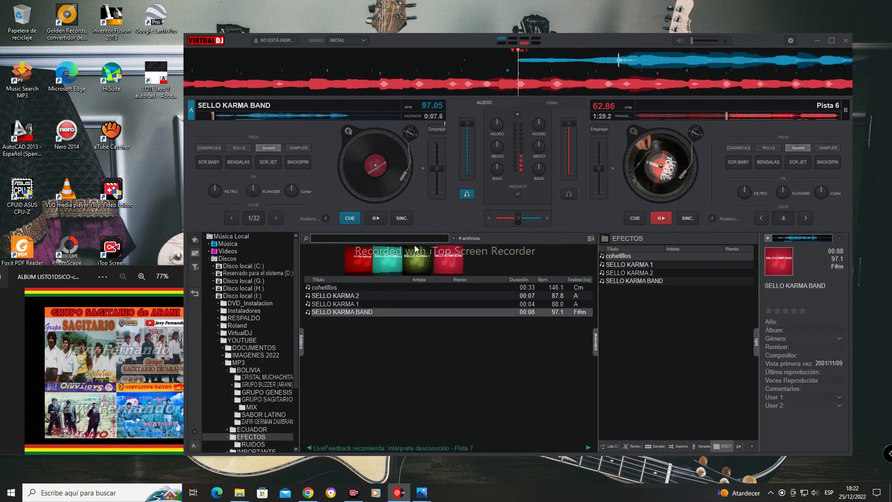
Load SELLO KARMA 1 into deck A and play it, with the album and logo image windows brought to the front.
double_click(331, 304)
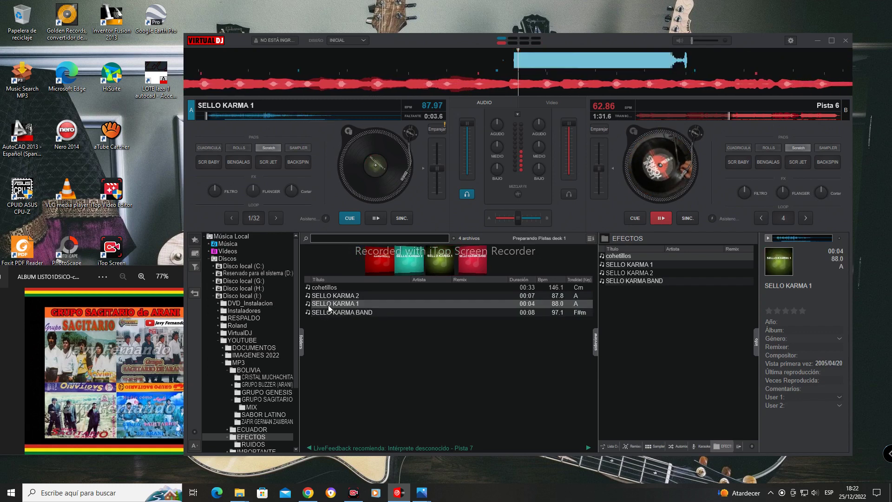
click(376, 220)
click(110, 302)
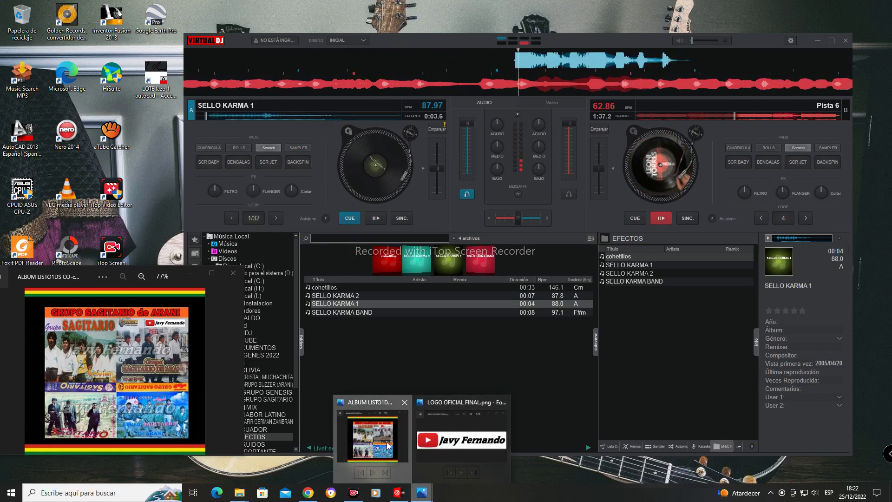
click(467, 451)
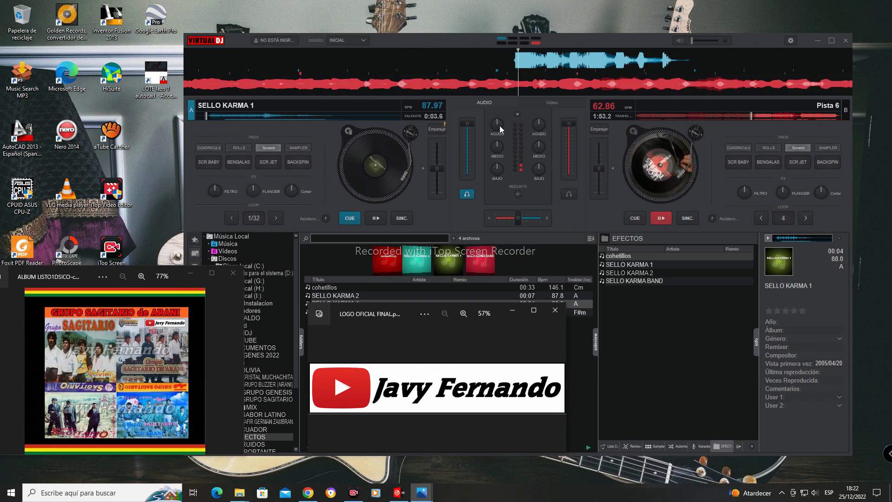
Raise the treble (AGUDO) of deck A slightly and return the LOGO OFICIAL FINAL.png window to the front.
drag(500, 127, 498, 117)
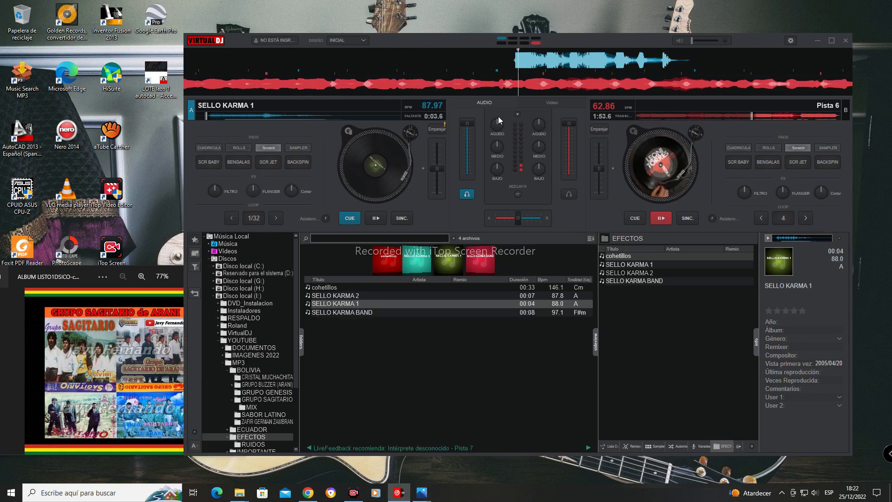
click(421, 496)
click(499, 430)
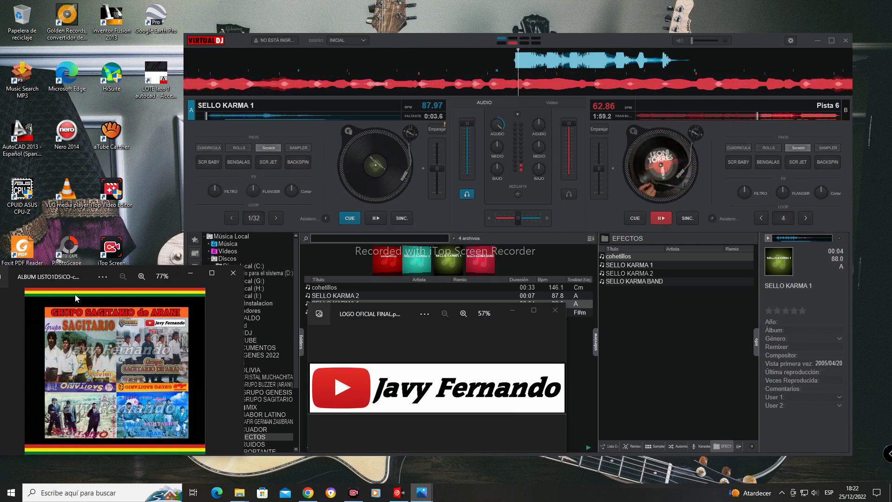
Move the album image window off the folder tree, and widen the logo image window and place it lower, below the list of effect files.
drag(74, 276, 54, 278)
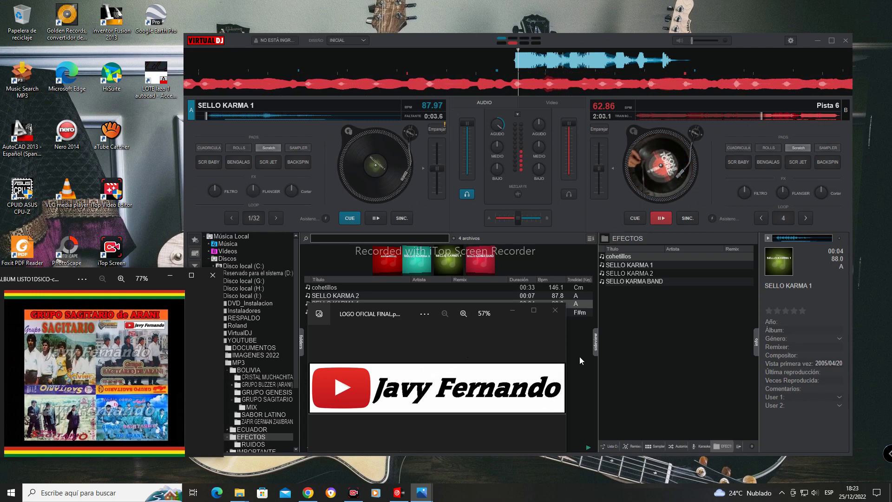
drag(566, 357, 753, 358)
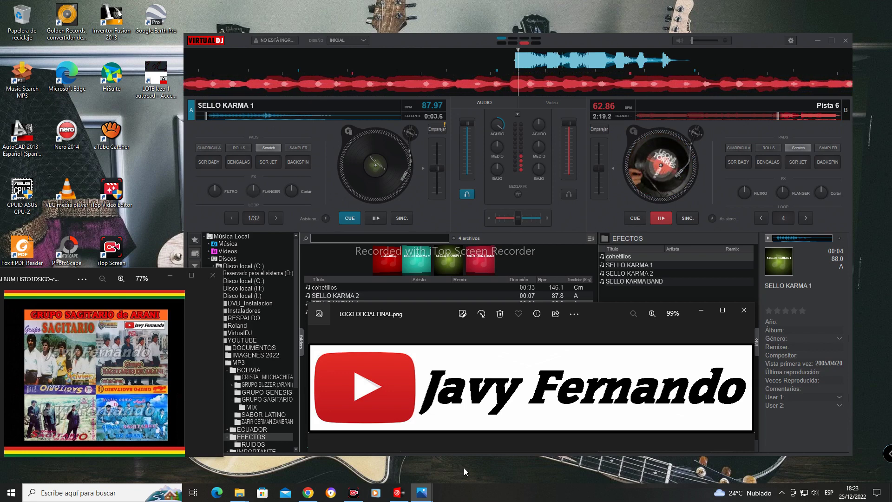
drag(395, 311, 364, 339)
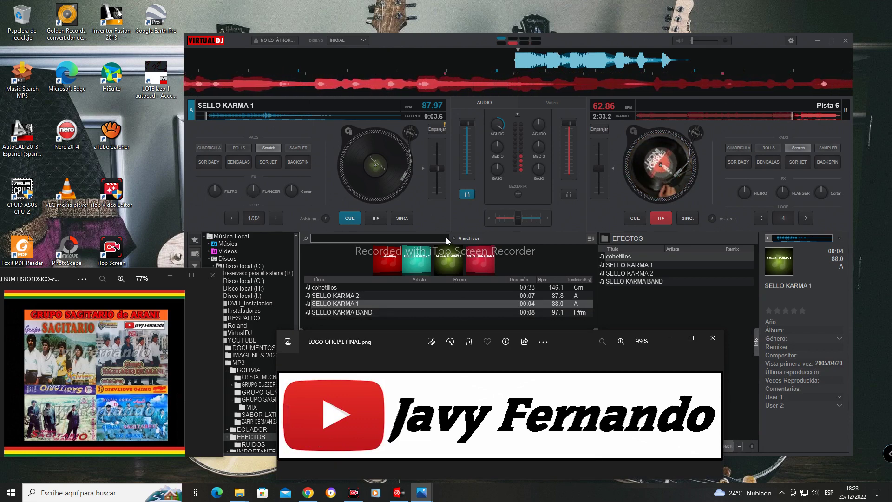
Play SELLO KARMA 1 on deck A over the running song and bring the LOGO OFICIAL FINAL.png window back to the front.
click(376, 218)
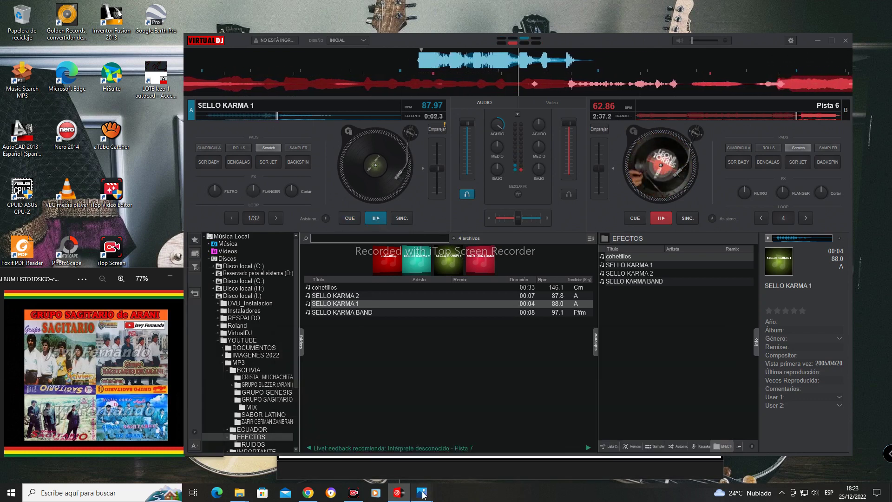
mouse_move(422, 493)
click(438, 400)
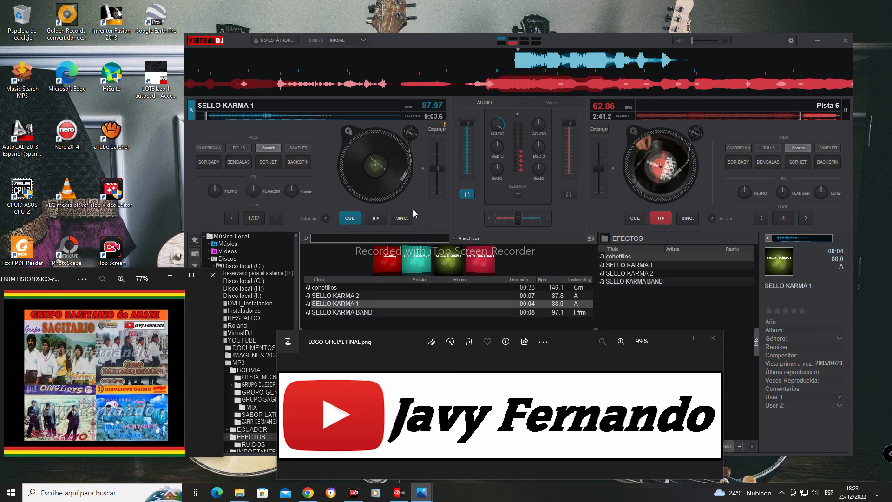
click(461, 215)
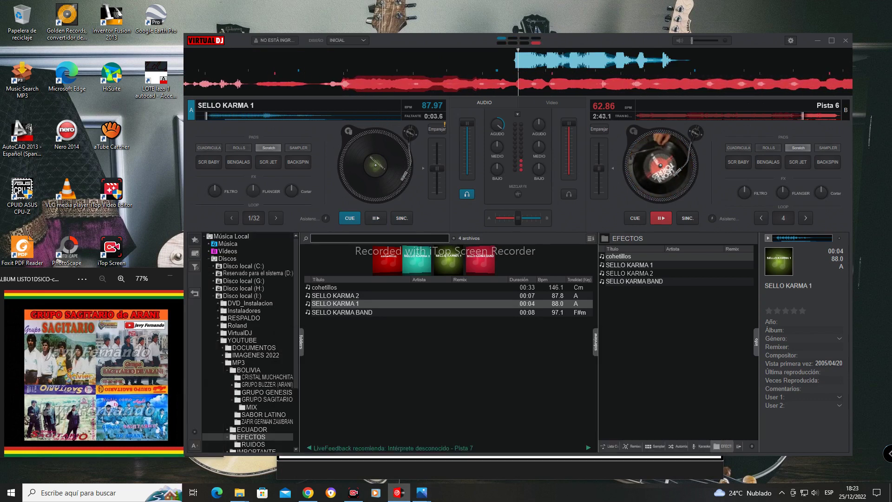
mouse_move(423, 493)
click(444, 454)
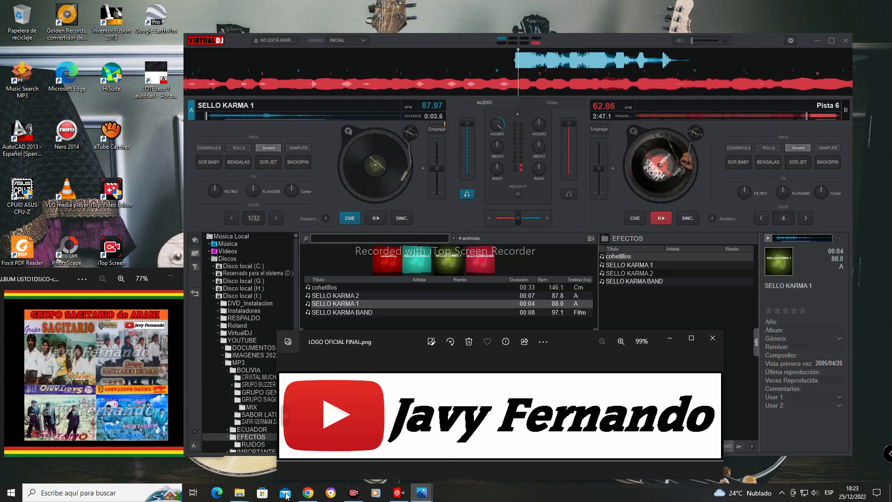
Load 09 ORGULLO KJOCHALO - CUECA from the MIX folder in File Explorer into deck A and minimize the folder window.
mouse_move(237, 493)
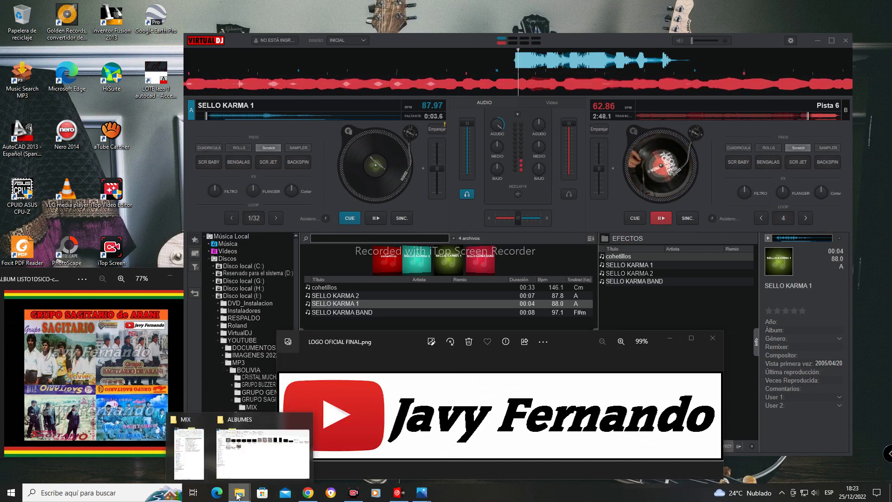
click(195, 446)
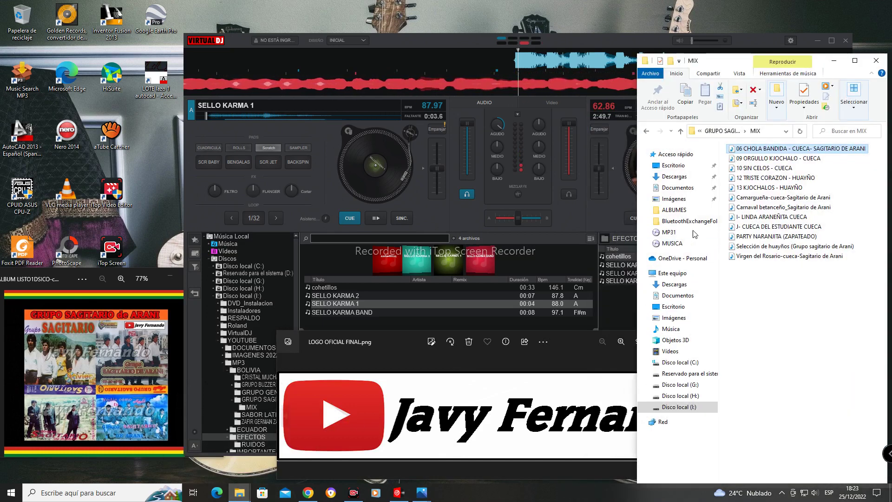
double_click(775, 159)
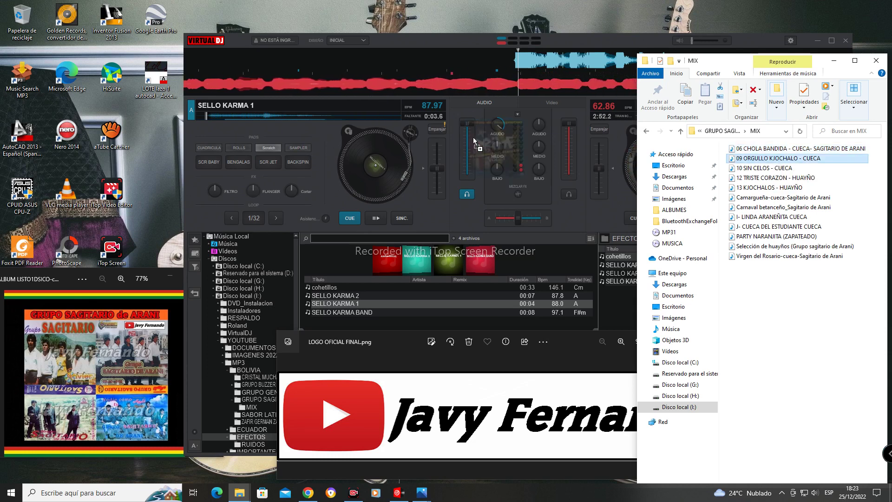
click(841, 61)
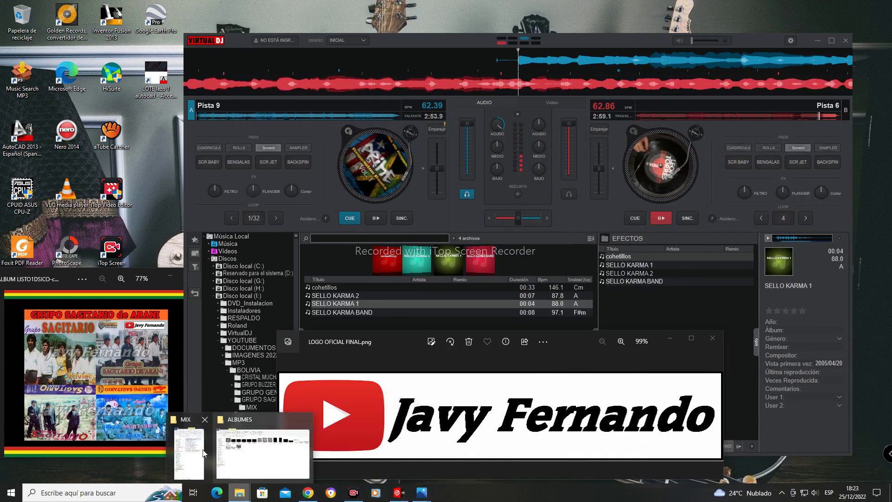
Load 12 TRISTE CORAZON - HUAYÑO from the MIX folder into deck A, minimize the folder and bring the image windows forward.
click(269, 443)
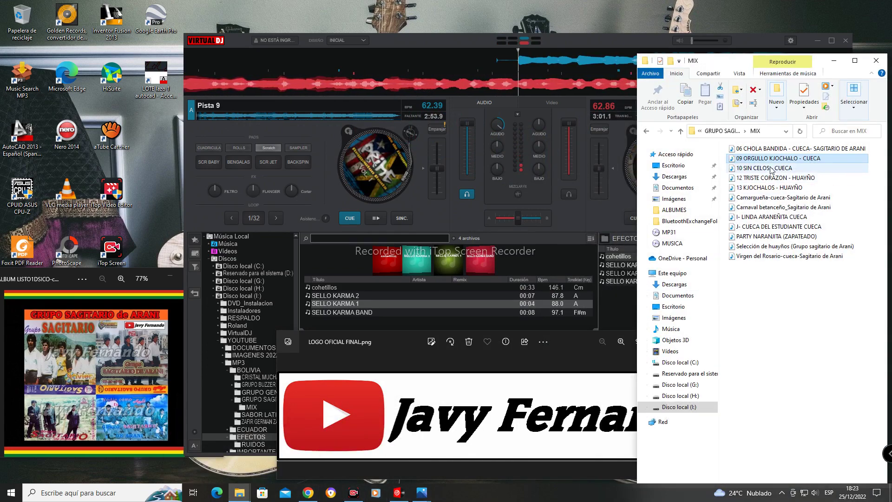
click(772, 180)
drag(779, 181, 362, 146)
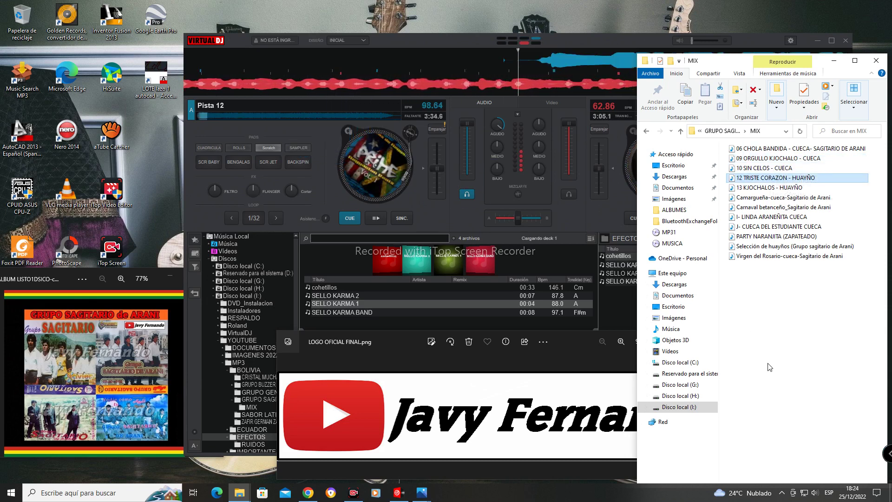
click(835, 64)
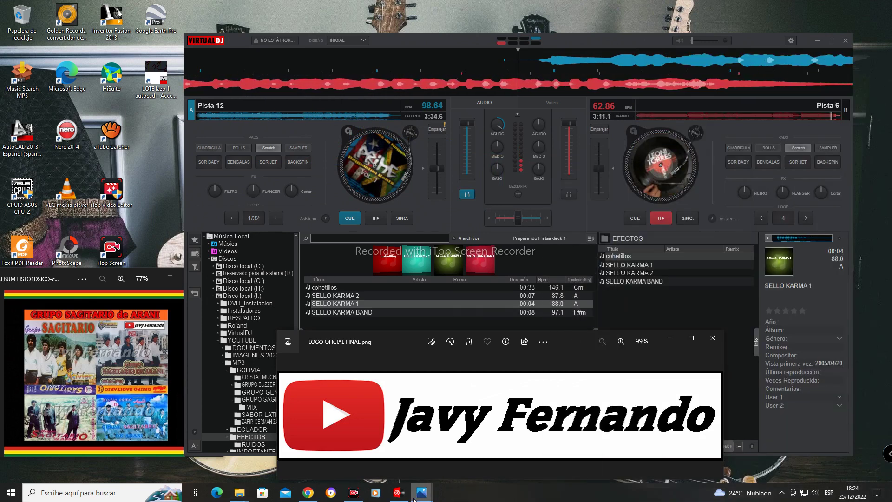
click(378, 421)
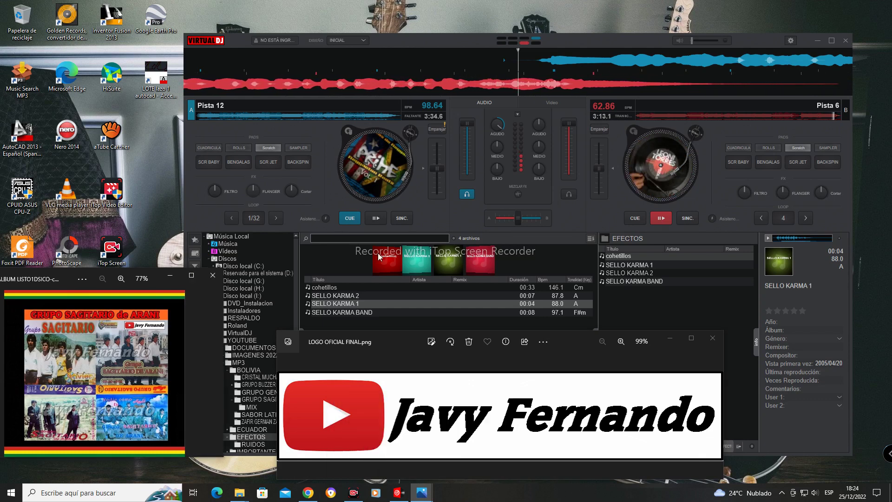
Start playing Pista 12 on deck A as Pista 6 fades out, and switch to the YouTube window in Chrome.
click(376, 219)
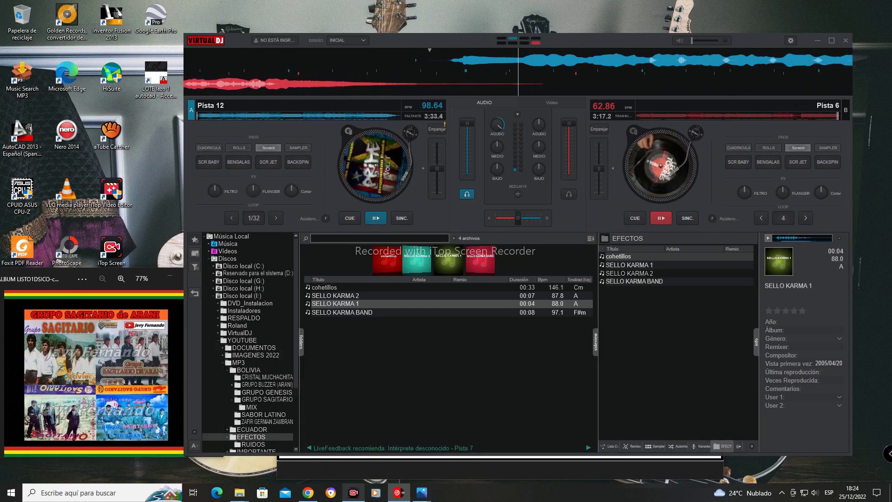
key(alt+Tab)
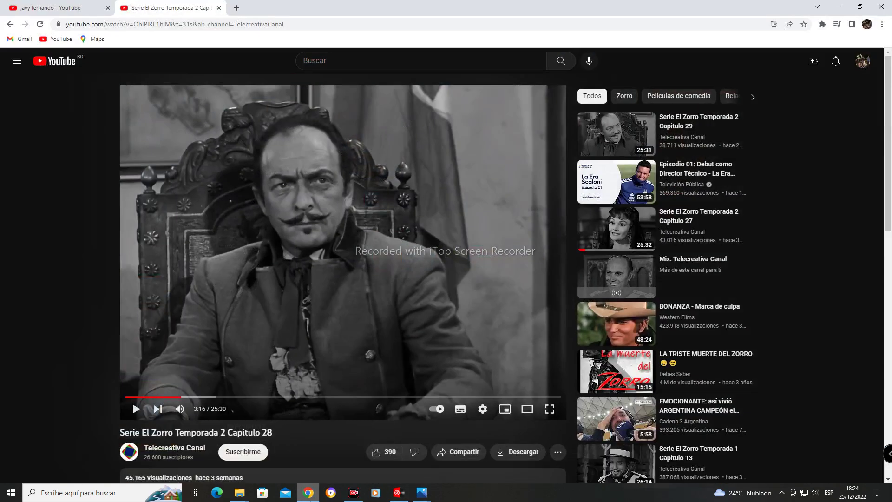
Minimize the YouTube window in Chrome and bring the LOGO OFICIAL FINAL.png window to the front.
click(837, 8)
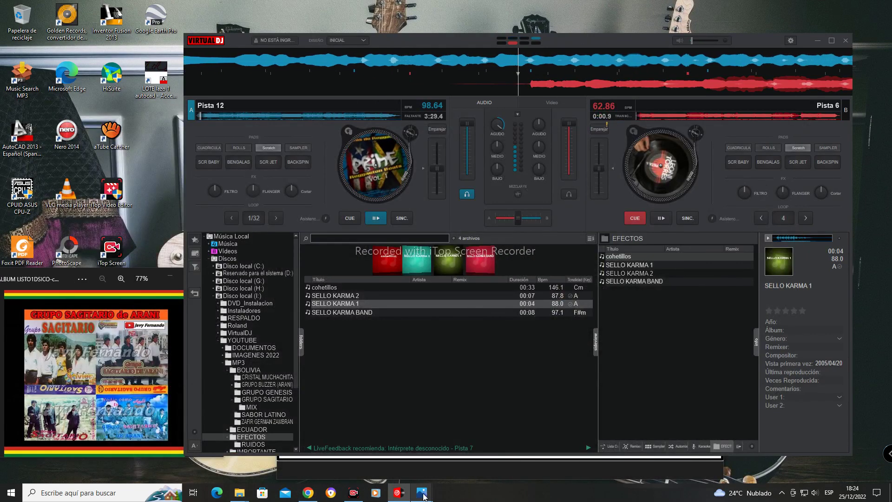
click(423, 494)
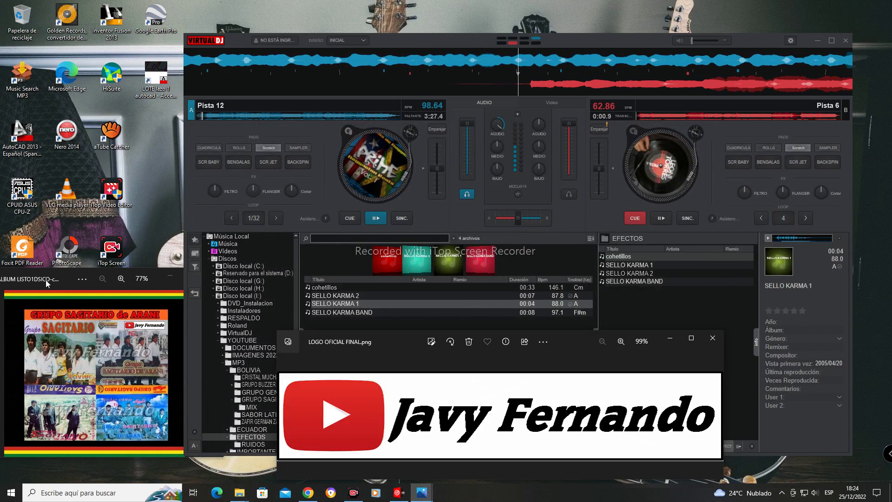
Load SELLO KARMA 1 into deck B, play it over Pista 12, and bring the logo window forward again.
click(538, 100)
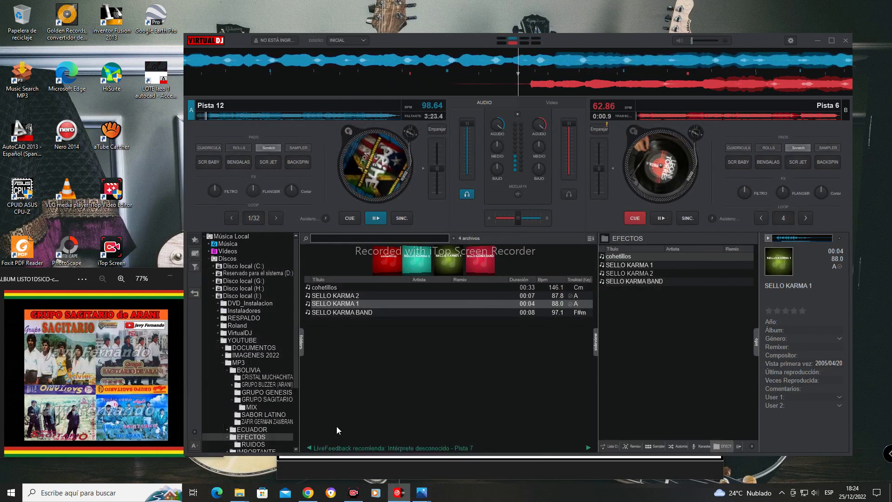
double_click(353, 303)
click(665, 219)
mouse_move(422, 492)
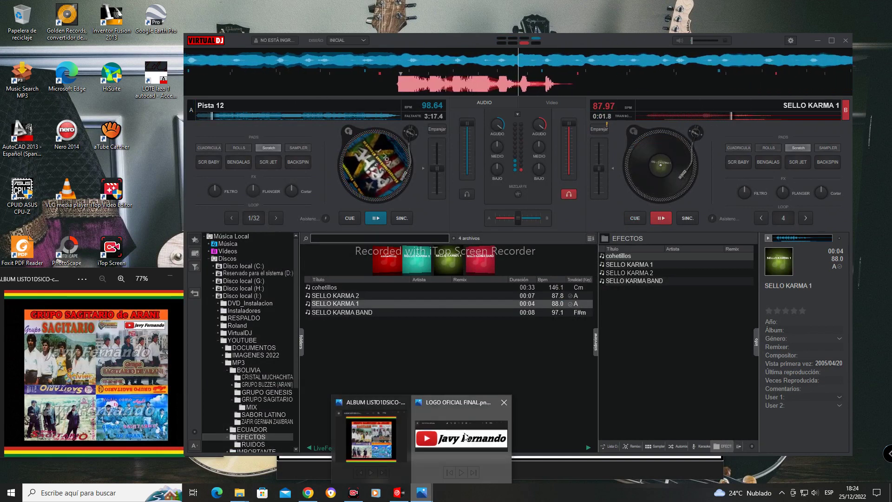
click(464, 437)
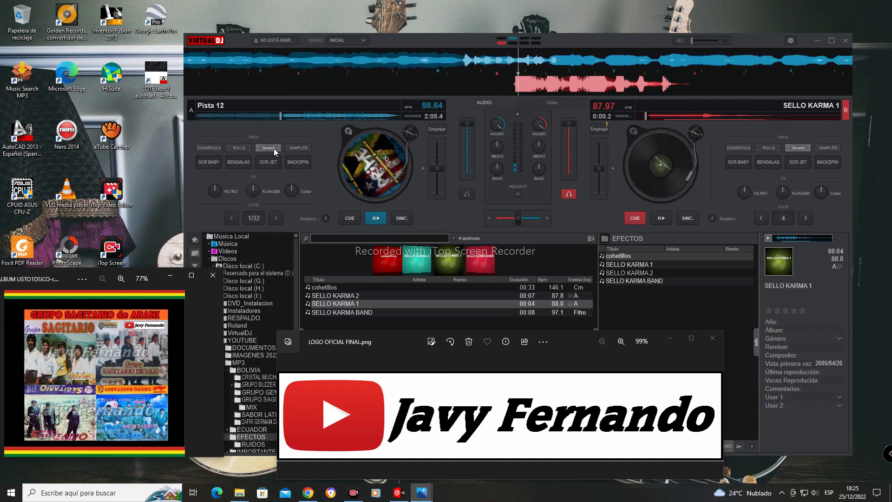
Trigger the BENGALAS scratch effect on deck A over Pista 12 and bring the logo and album images to the front.
click(238, 162)
mouse_move(423, 492)
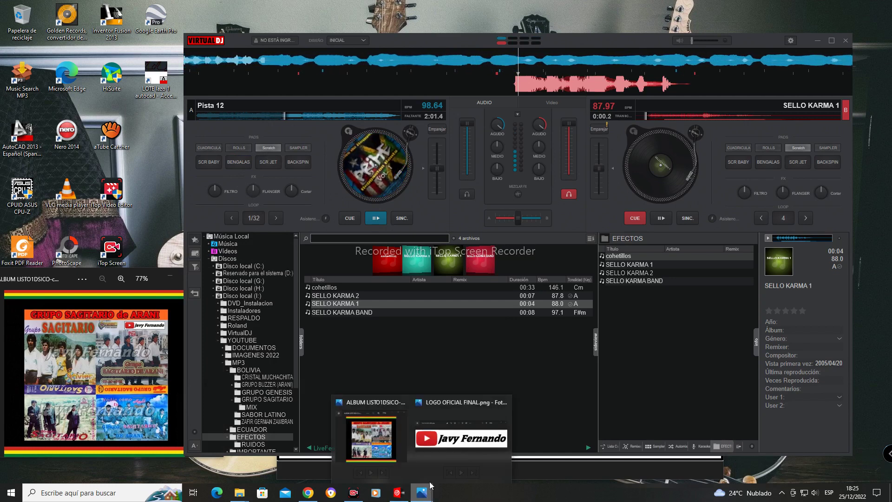
click(461, 439)
click(46, 290)
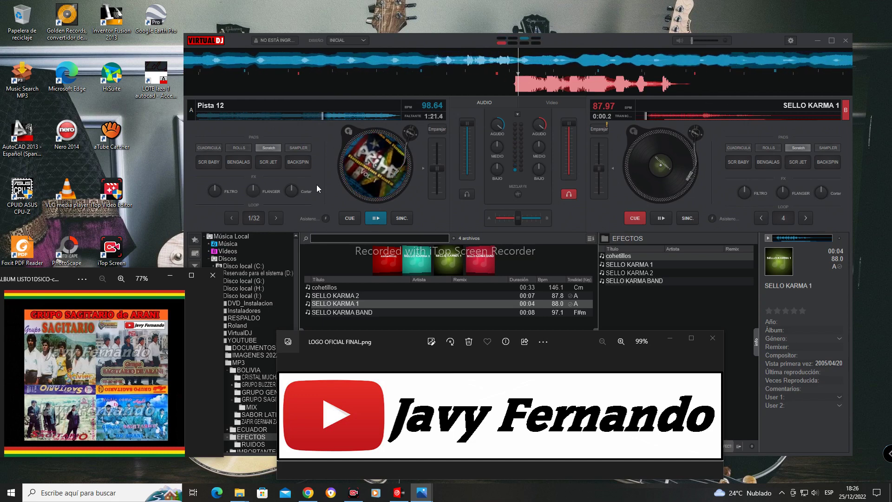
Play the SELLO KARMA 1 stamp on deck B twice over Pista 12, bringing the logo window forward in between.
click(660, 218)
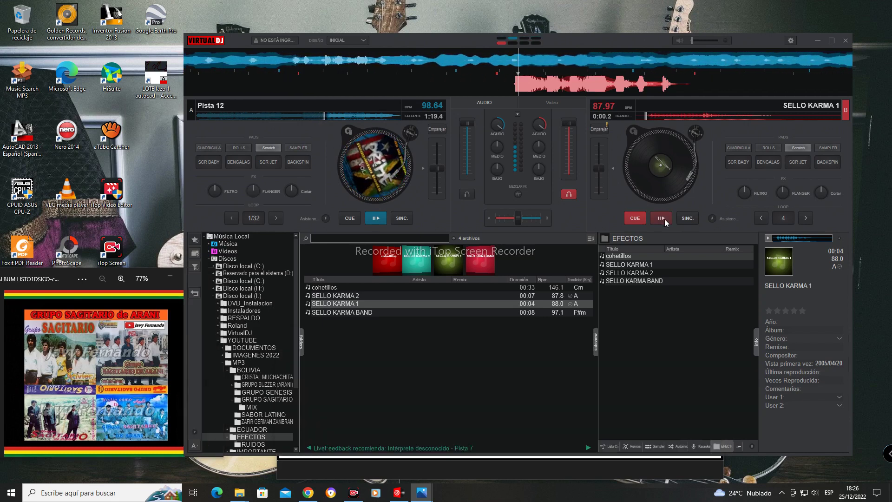
click(421, 493)
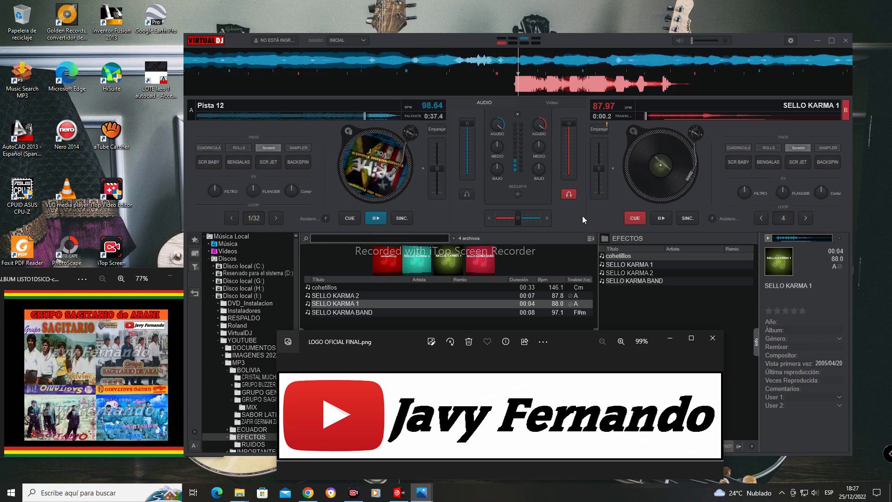
click(661, 218)
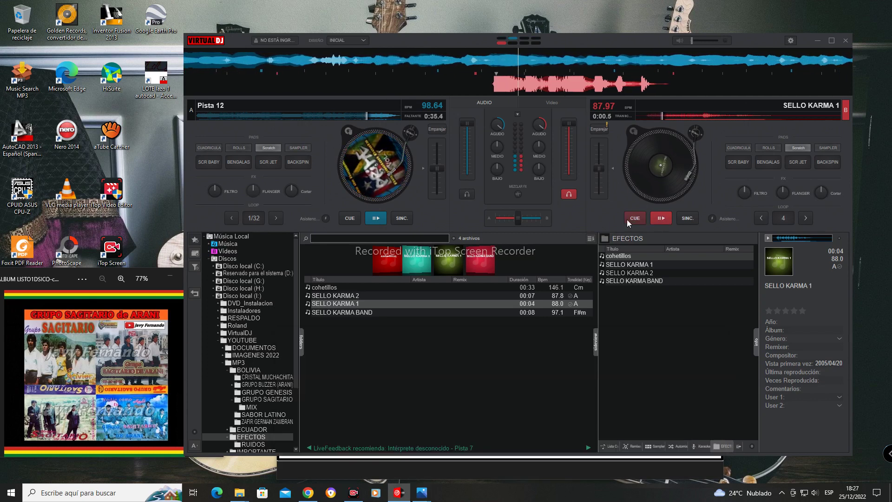
Load 09 ORGULLO KJOCHALO - CUECA from the MIX folder into deck B, minimize the folder and bring the logo window forward.
click(239, 493)
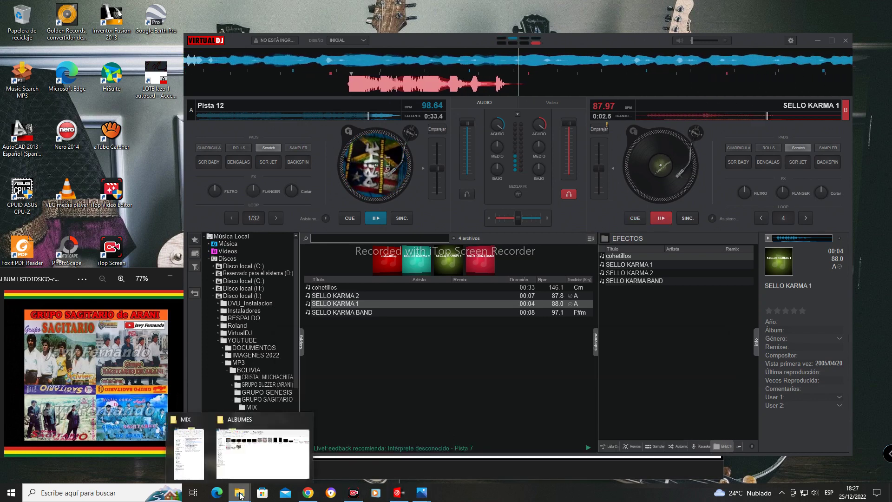
click(202, 452)
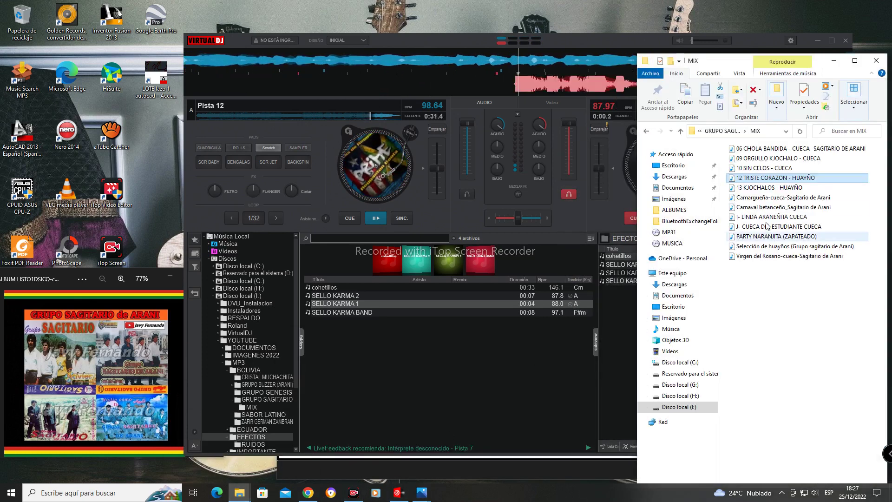
drag(817, 71, 577, 86)
click(562, 174)
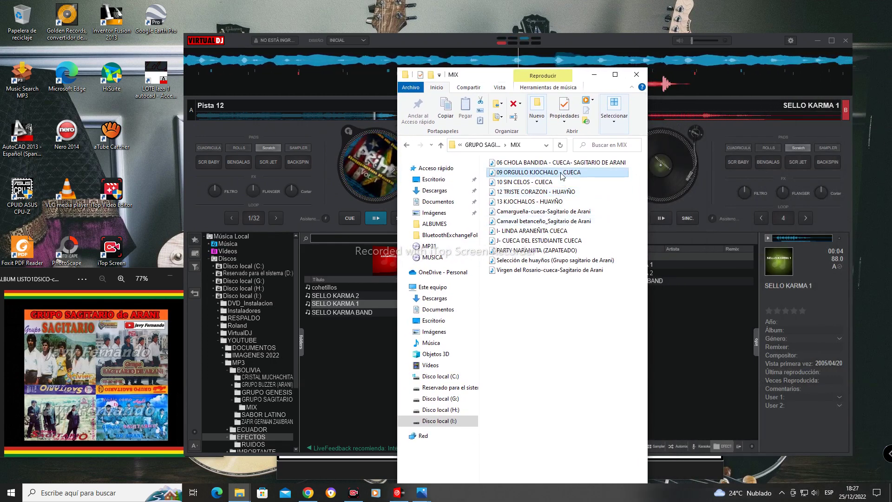
drag(562, 174, 726, 119)
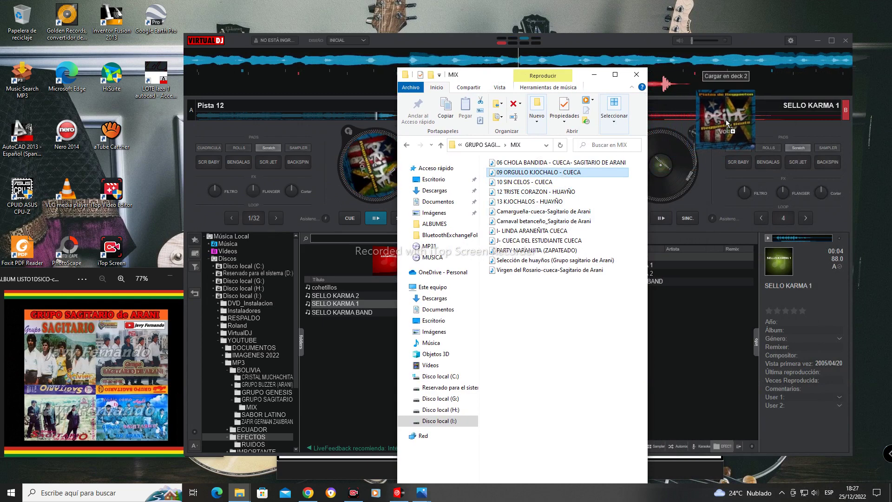
click(597, 75)
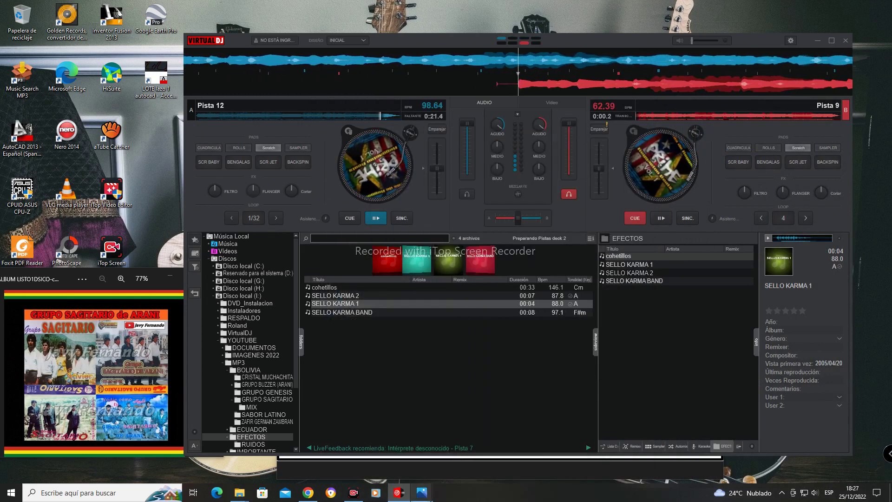
mouse_move(421, 492)
click(455, 432)
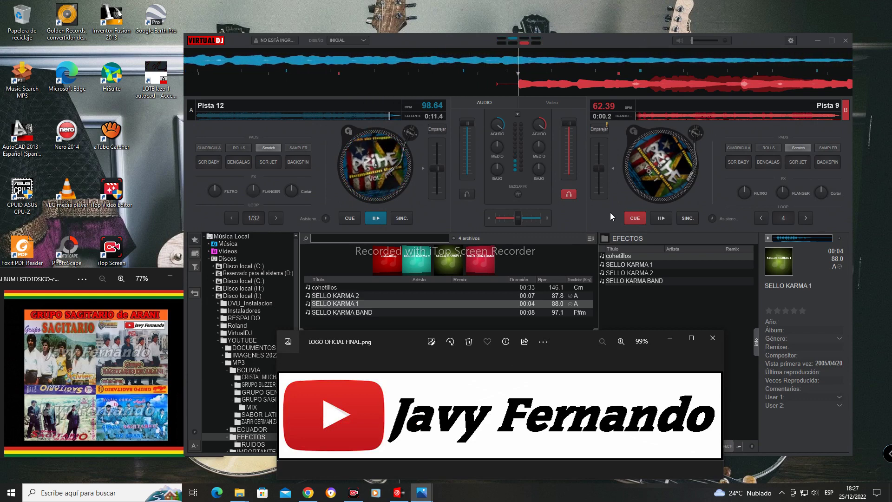
Start playing Pista 9 on deck B as Pista 12 fades out, and return the logo window to the front.
click(662, 218)
mouse_move(421, 493)
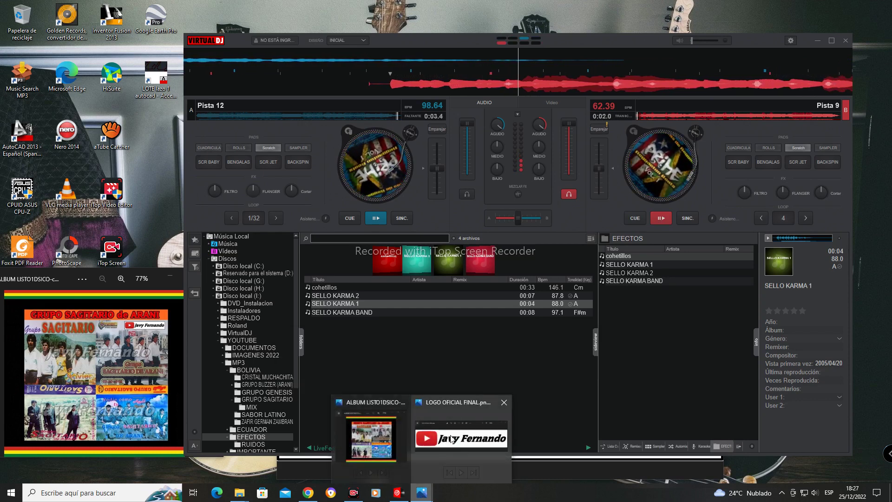
click(451, 439)
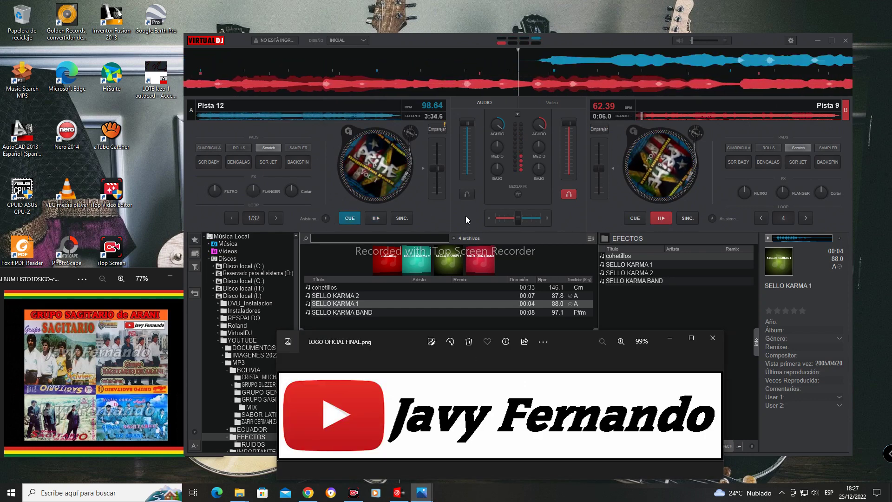
Load SELLO KARMA 1 into deck A, play it over Pista 9, and bring the logo window forward.
click(465, 215)
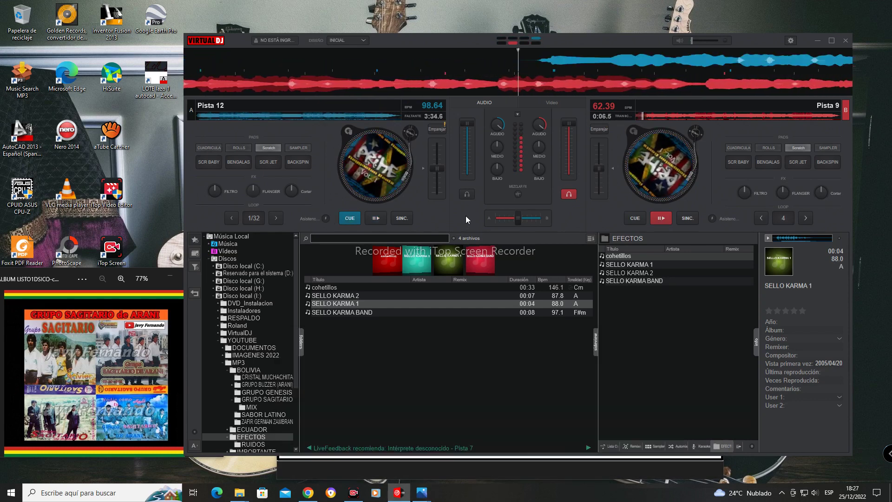
double_click(355, 304)
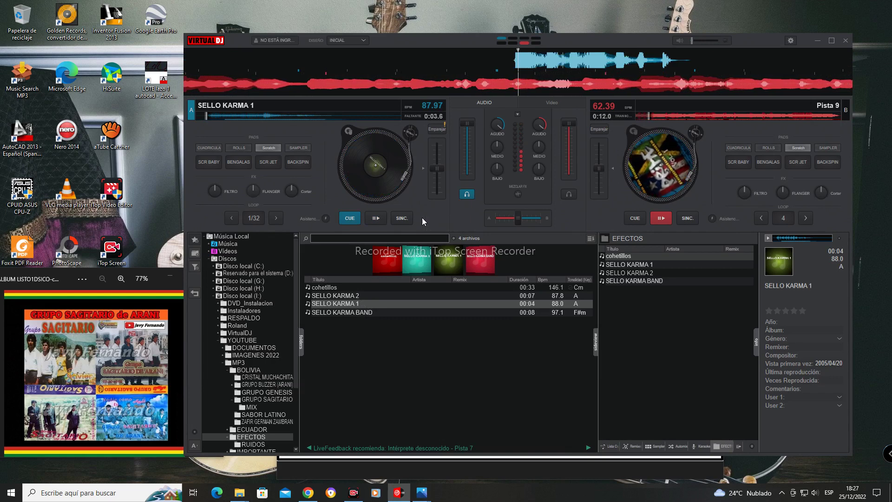
click(375, 218)
mouse_move(424, 497)
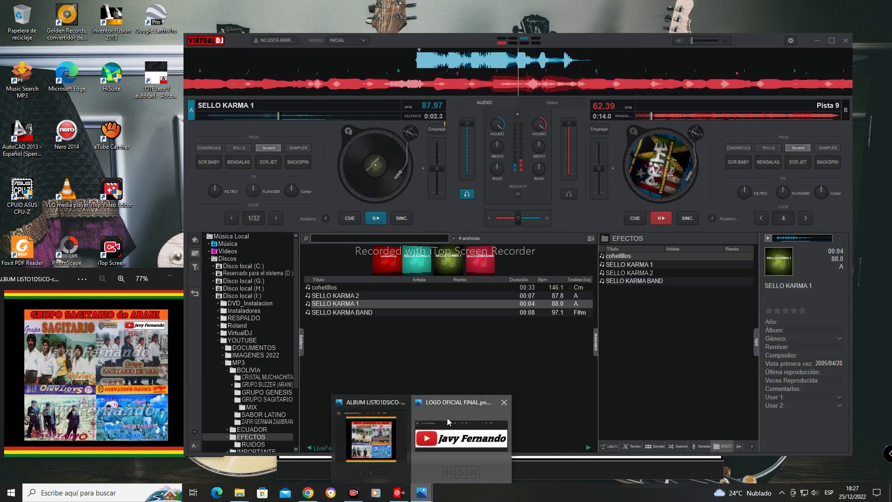
click(525, 434)
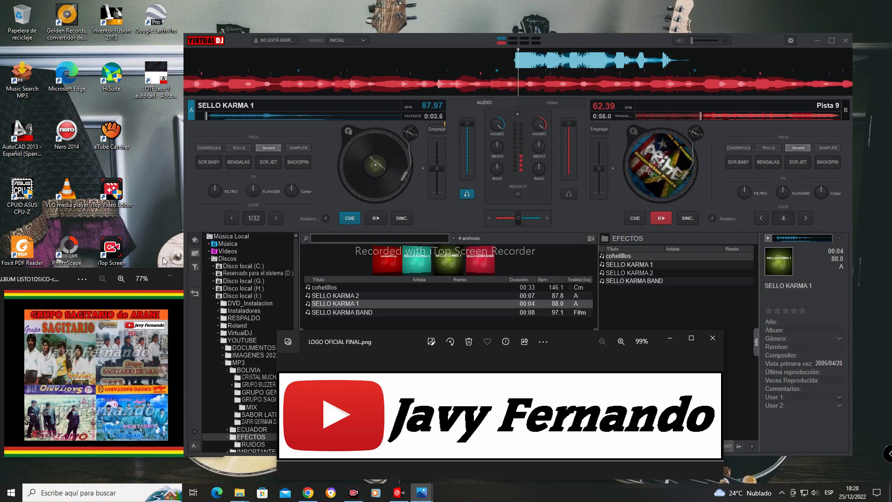
Replay SELLO KARMA 1 on deck A and trigger the BENGALAS scratch on deck B, restoring the logo window after each.
click(376, 218)
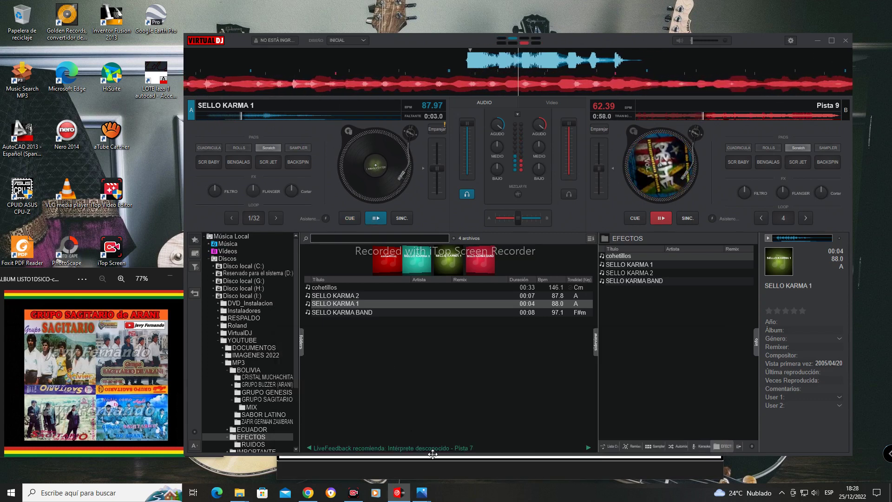
click(438, 464)
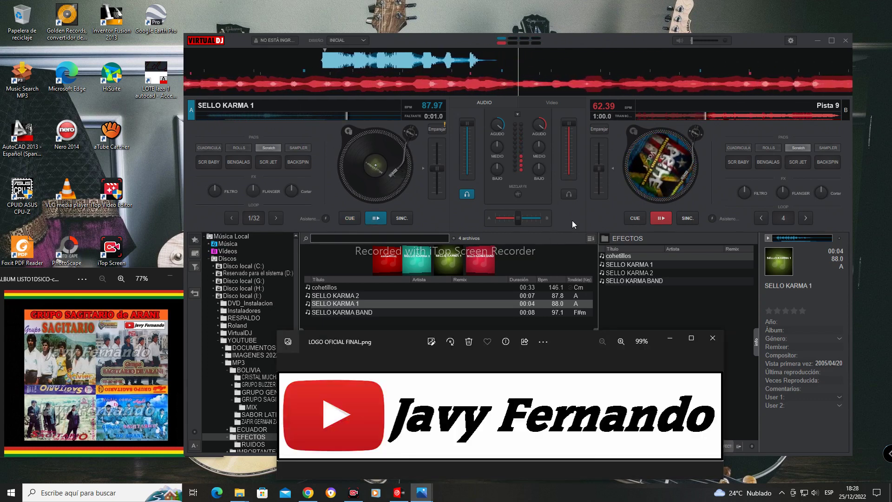
click(766, 162)
click(417, 471)
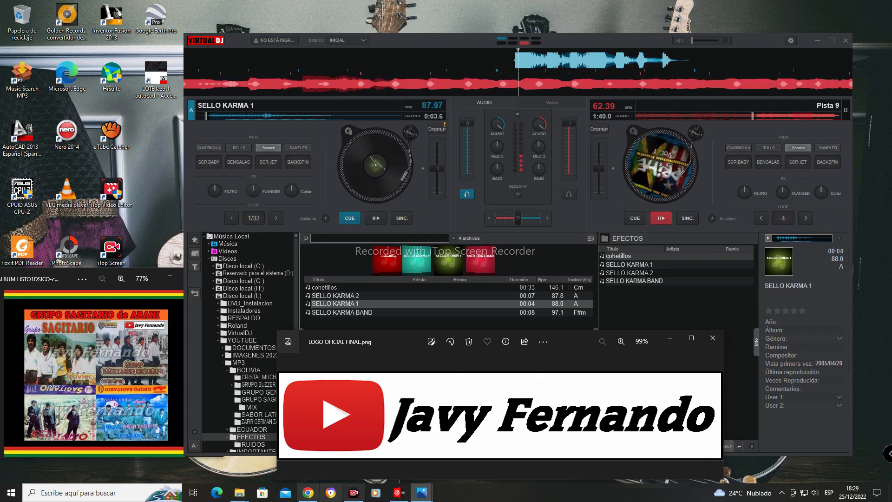
Review the songs in the MIX folder in File Explorer and minimize the folder window.
click(239, 446)
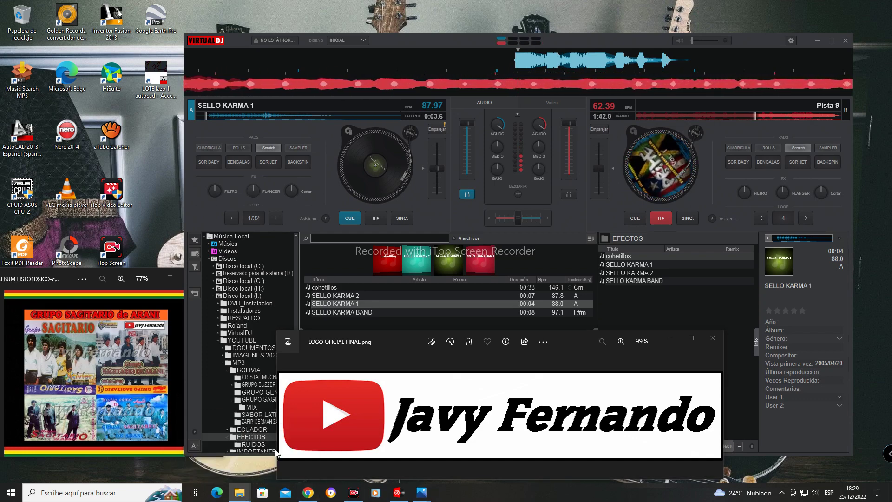
click(838, 5)
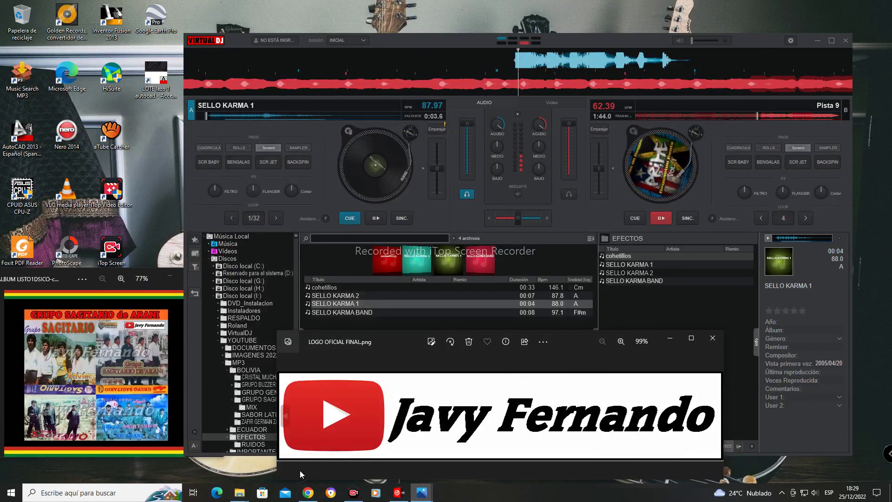
mouse_move(243, 496)
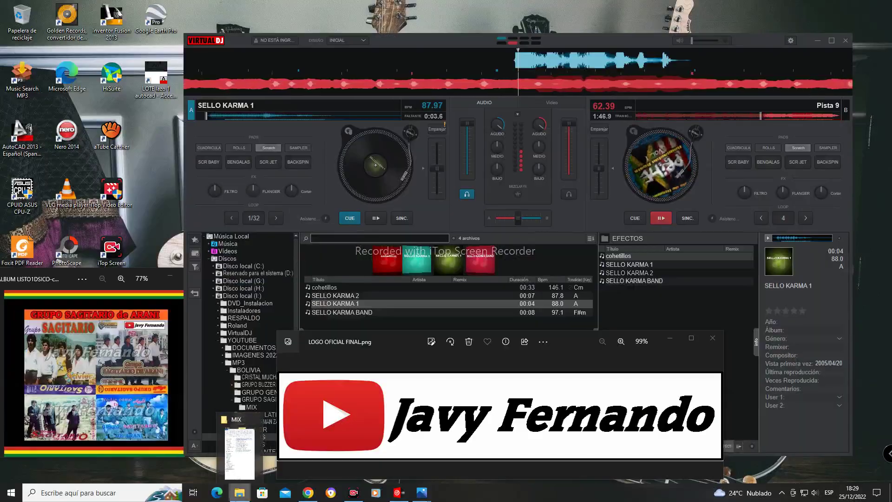
click(241, 453)
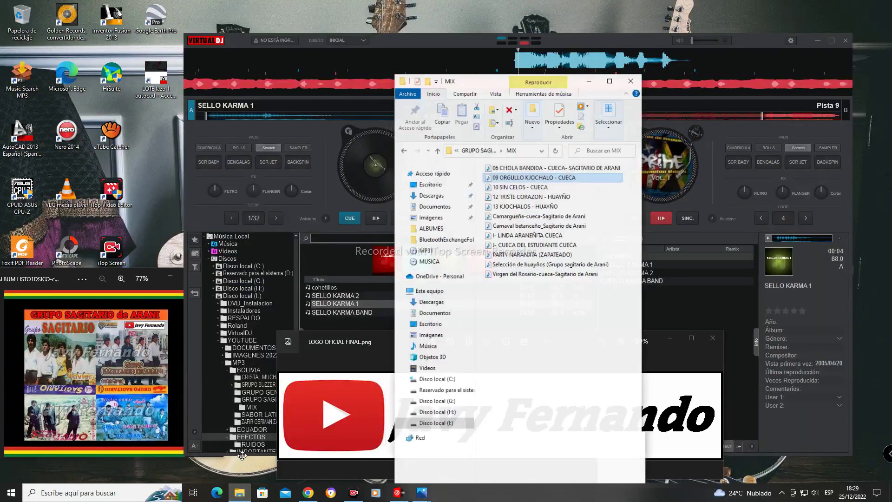
click(595, 75)
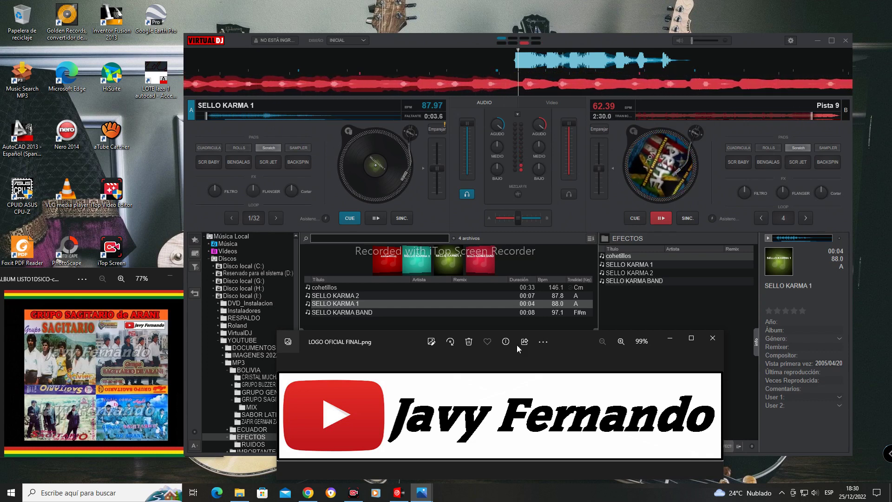
Load 13 KJOCHALOS - HUAYÑO from the MIX folder into deck A and minimize the folder window.
click(240, 493)
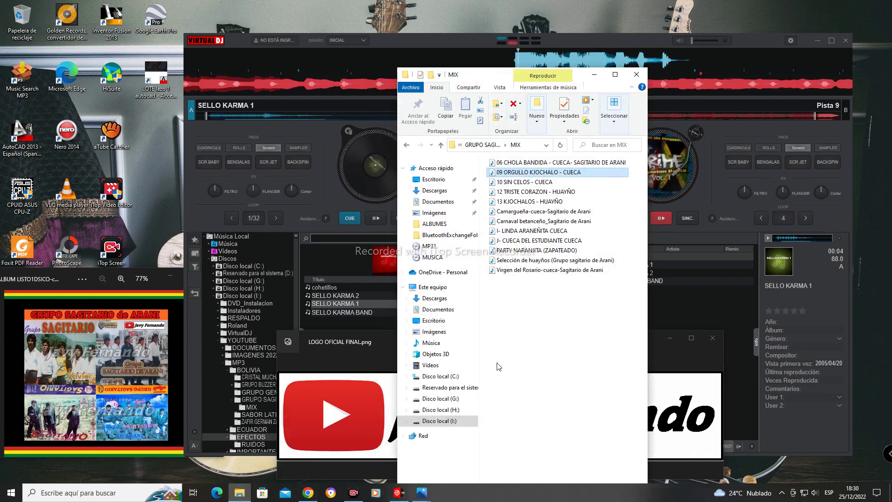
click(533, 203)
drag(532, 203, 330, 116)
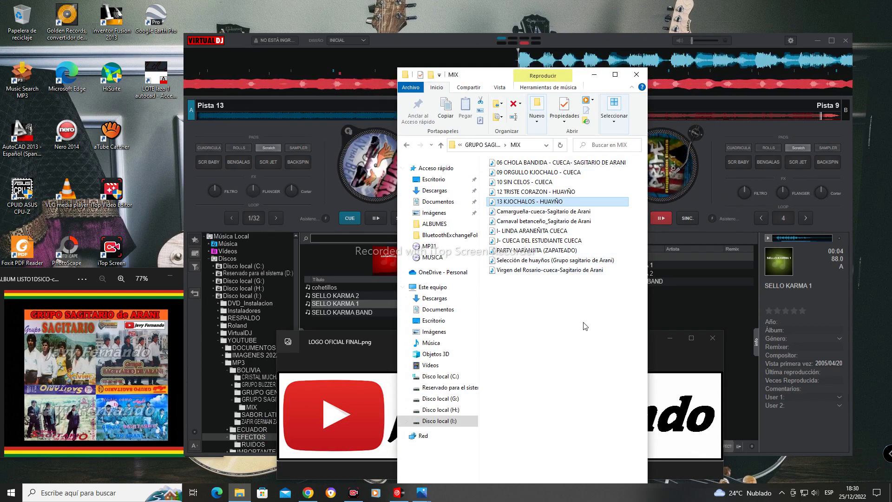
click(595, 76)
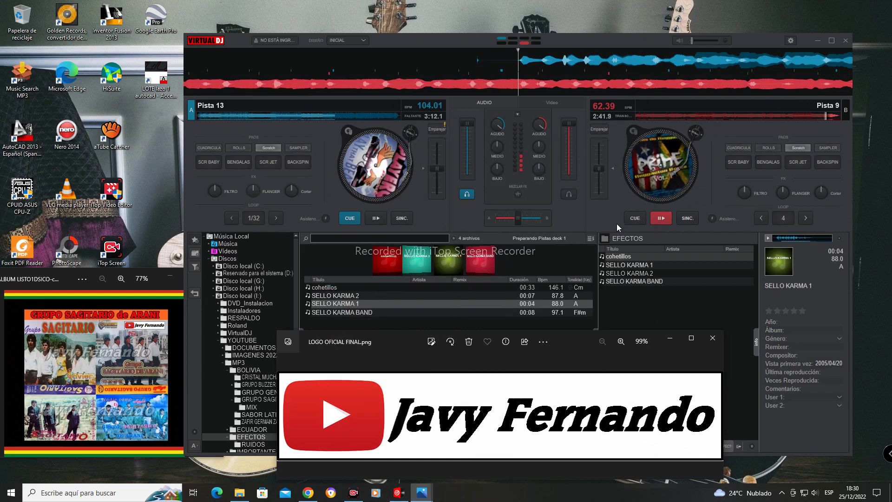
Bring the mixer to the front and start playing Pista 13 on deck A as Pista 9 fades out.
click(604, 219)
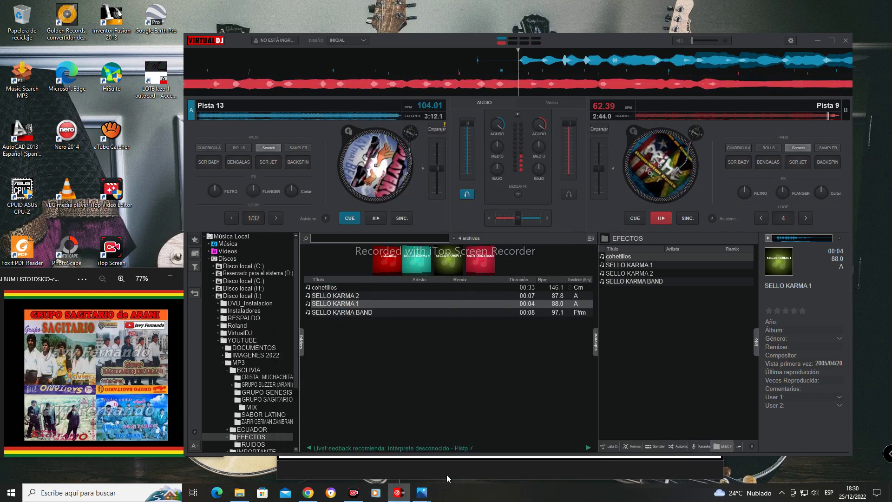
click(376, 218)
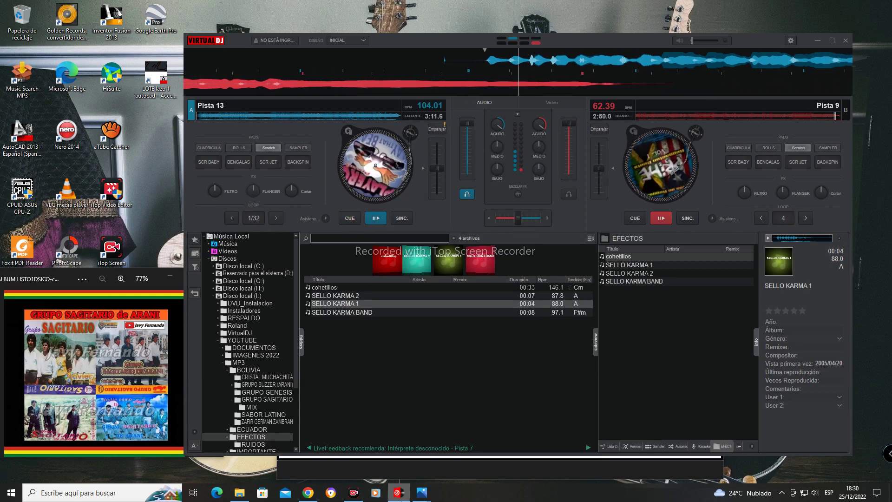
Bring the logo image window forward, trigger the BENGALAS scratch on deck B and restore the logo window.
mouse_move(422, 492)
click(449, 465)
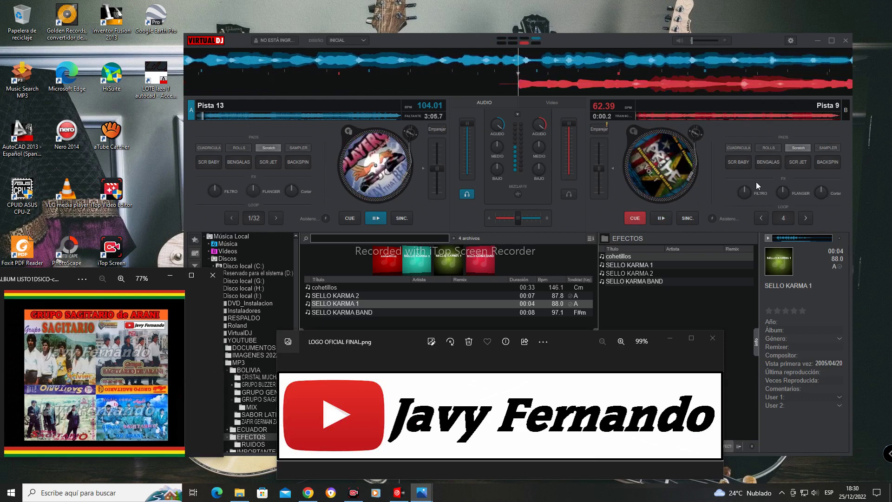
click(770, 162)
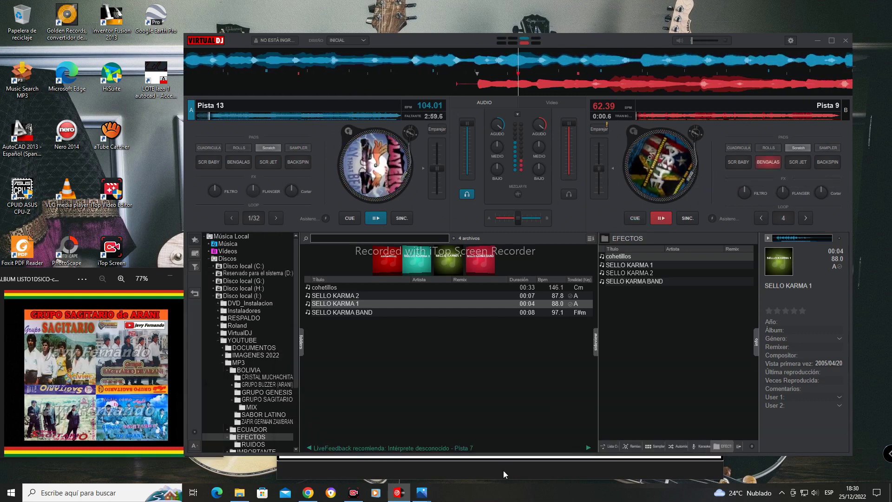
click(503, 473)
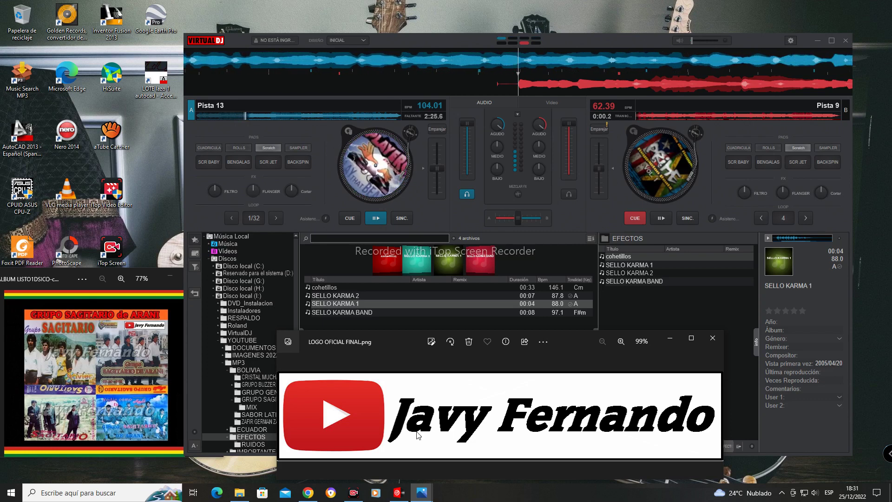
Look over the remaining songs in the MIX folder in File Explorer and minimize the folder window.
mouse_move(426, 497)
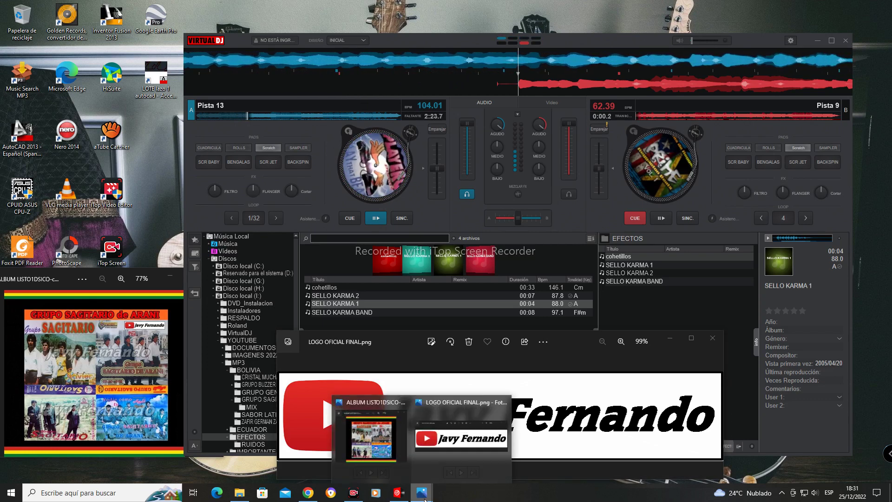
click(240, 494)
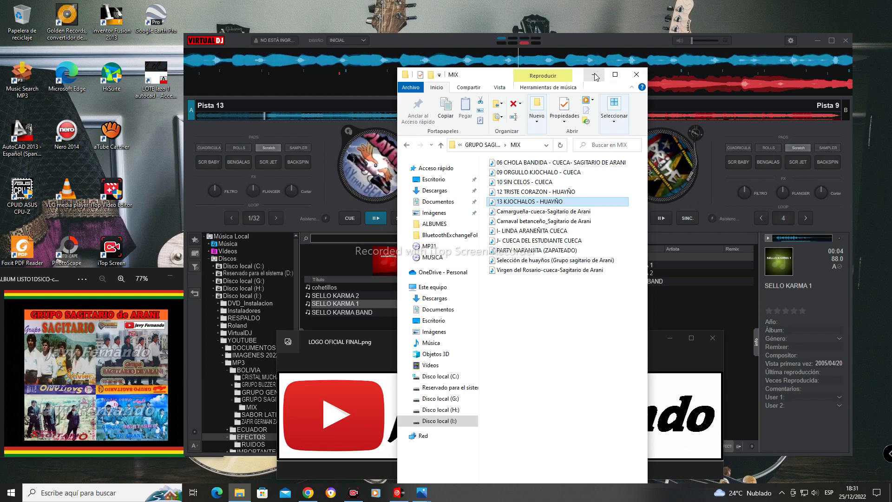
click(595, 76)
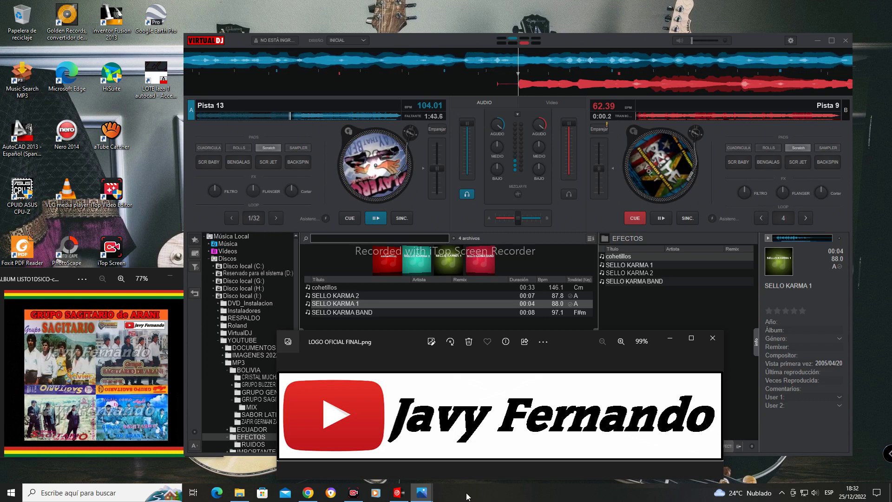
Load SELLO KARMA 2 into deck B, play it over Pista 13 and restore the logo window.
double_click(344, 294)
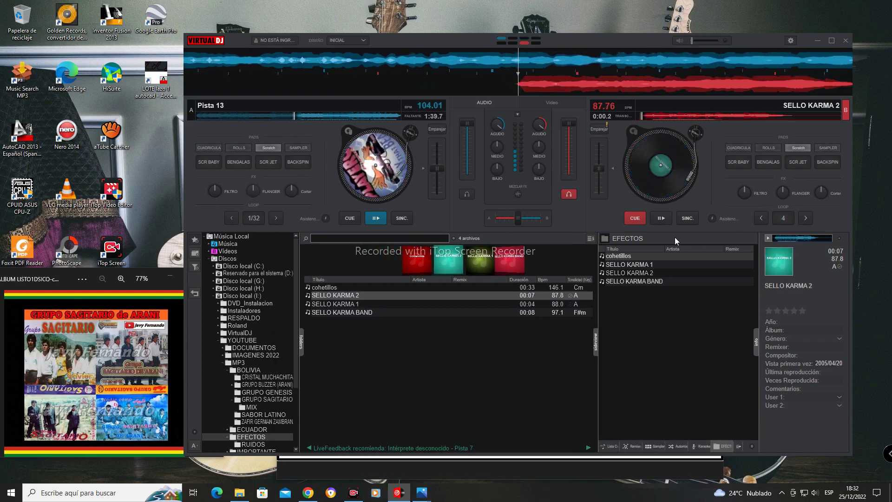
click(660, 219)
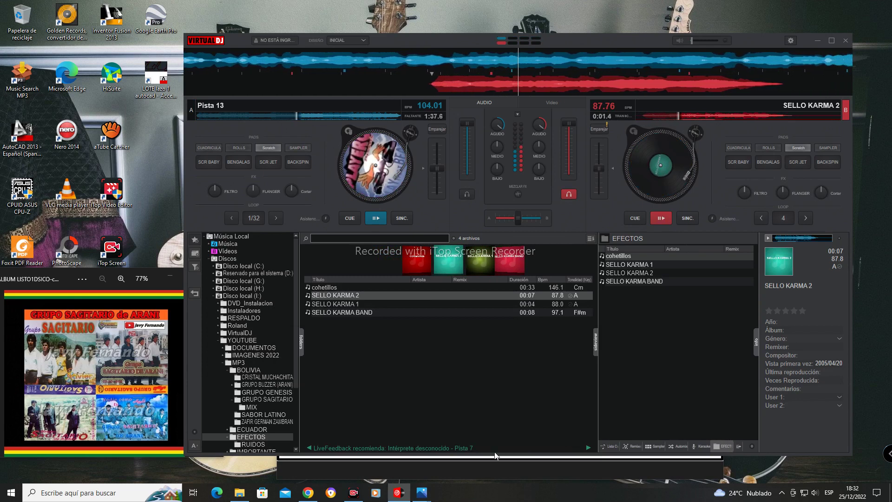
click(415, 493)
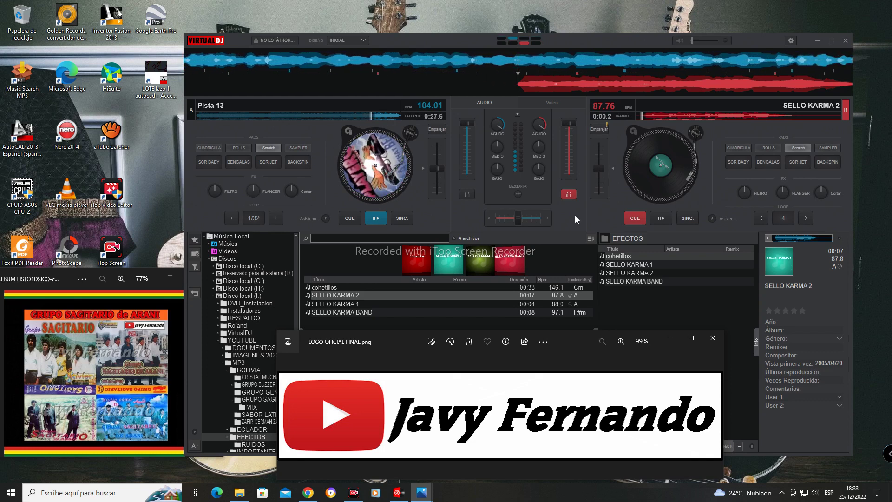
Load 10 SIN CELOS - CUECA from the MIX folder into deck B and start it as Pista 13 ends, restoring the logo window.
click(239, 492)
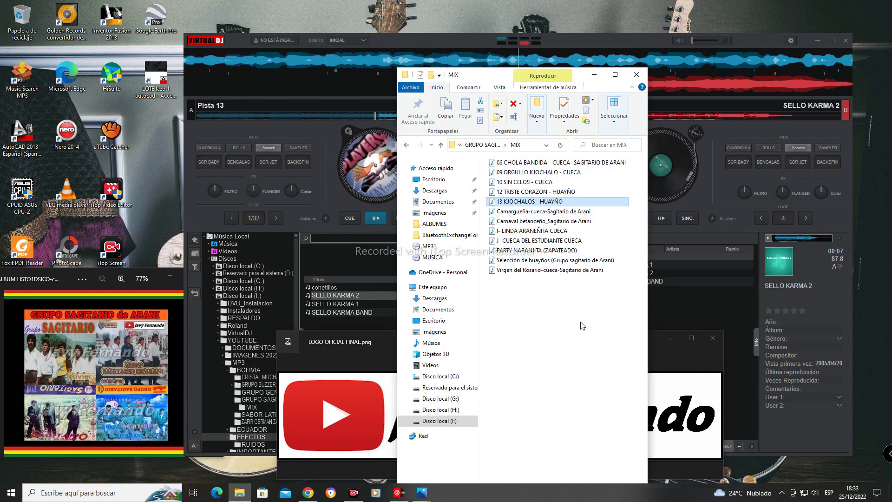
click(574, 270)
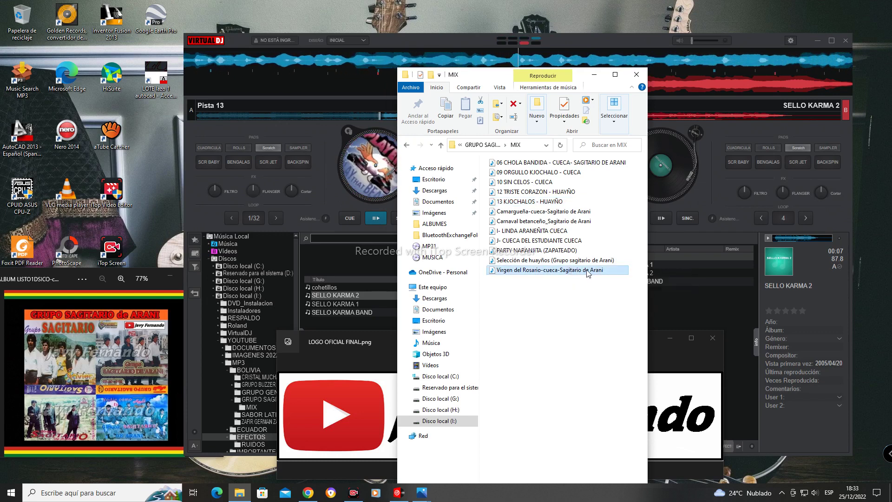
click(528, 183)
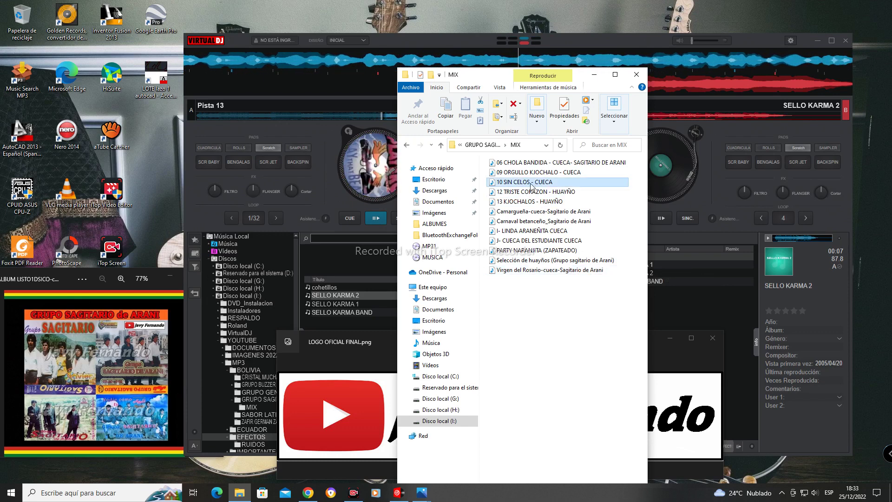
drag(528, 183, 723, 105)
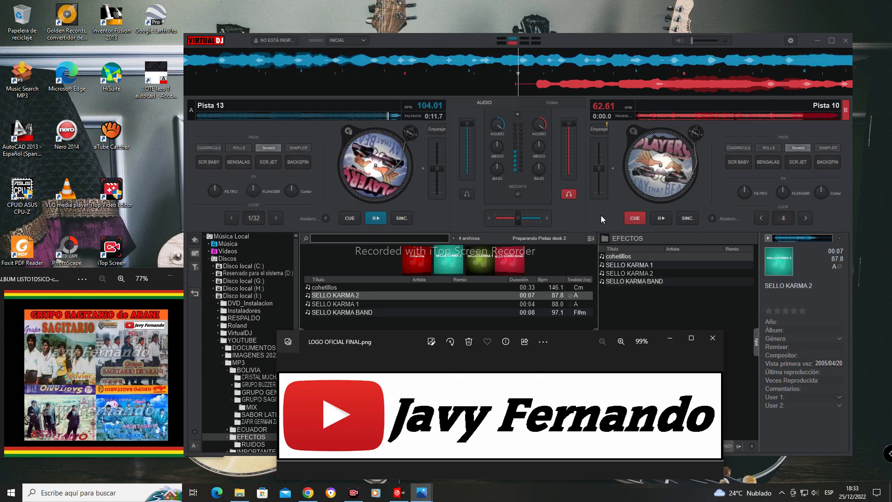
click(662, 219)
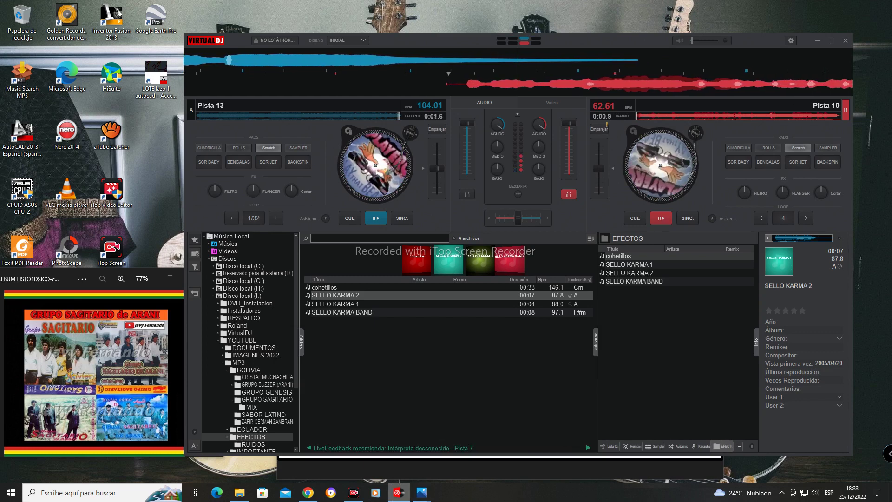
click(453, 475)
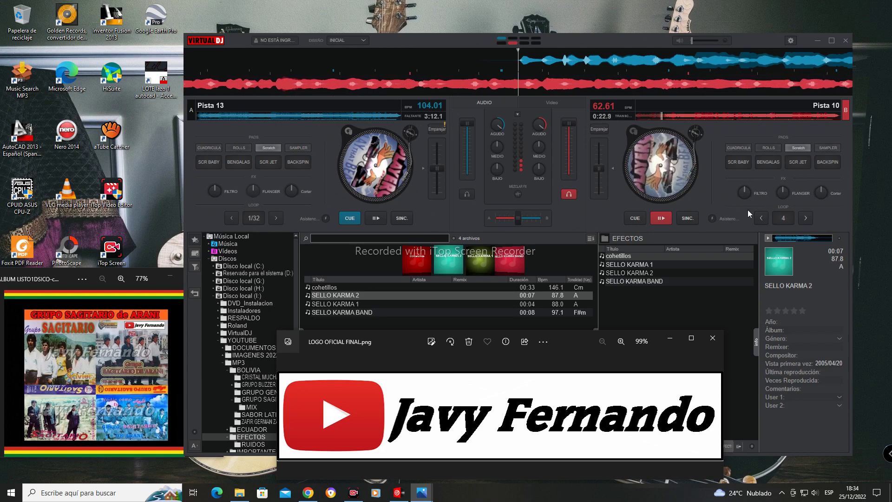
Trigger the SCR JET scratch on deck B and load SELLO KARMA BAND into deck A, restoring the logo window after each.
click(798, 163)
click(511, 468)
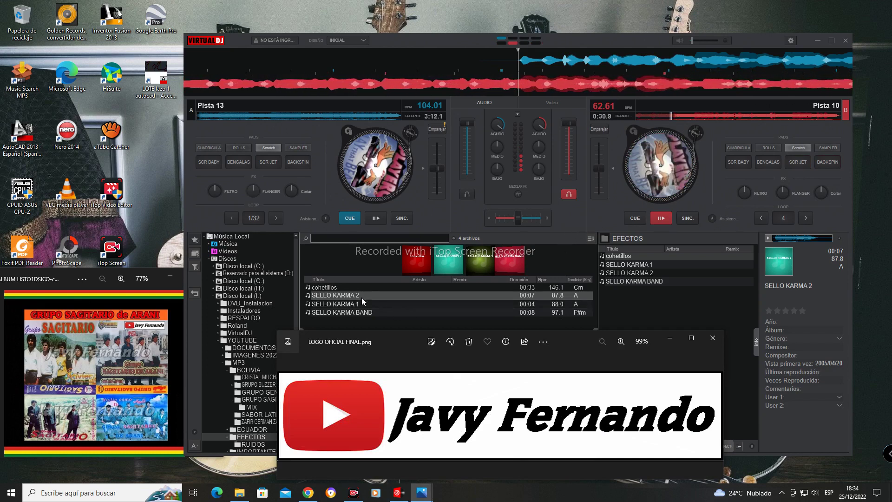
double_click(349, 314)
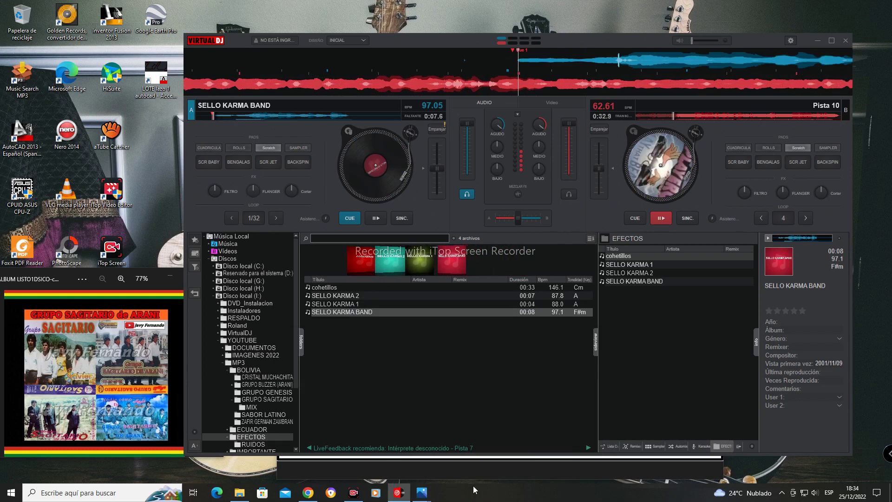
click(475, 470)
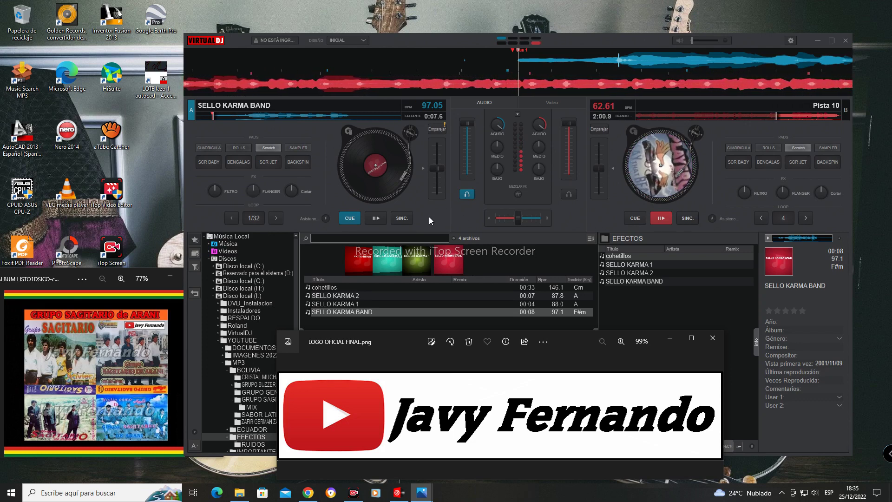
Trigger the BENGALAS scratch twice on deck B over Pista 10 and bring the logo window back in front.
click(766, 162)
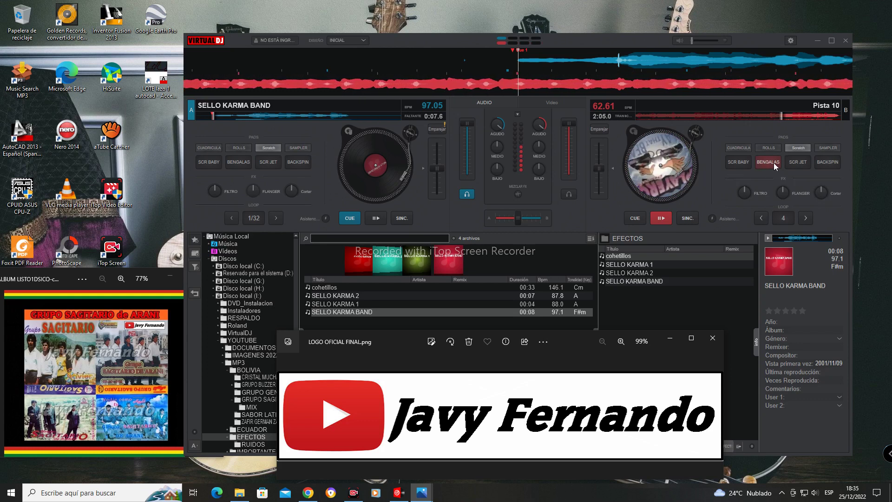
click(769, 164)
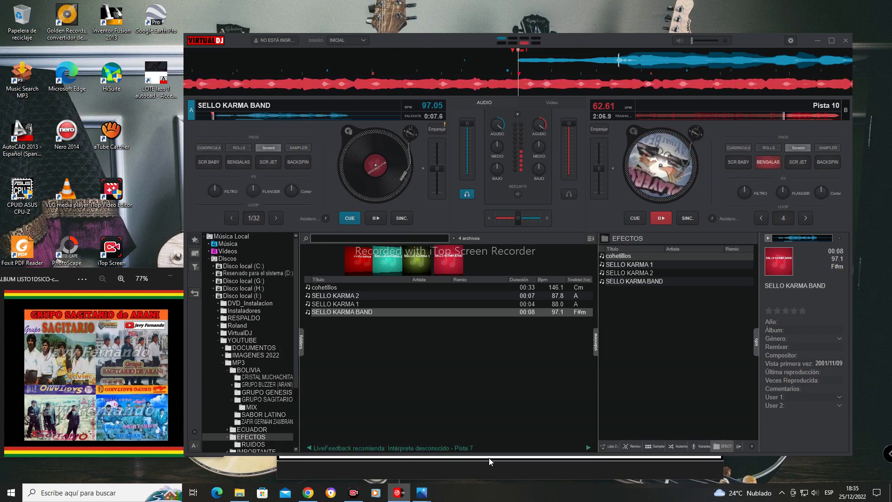
click(492, 470)
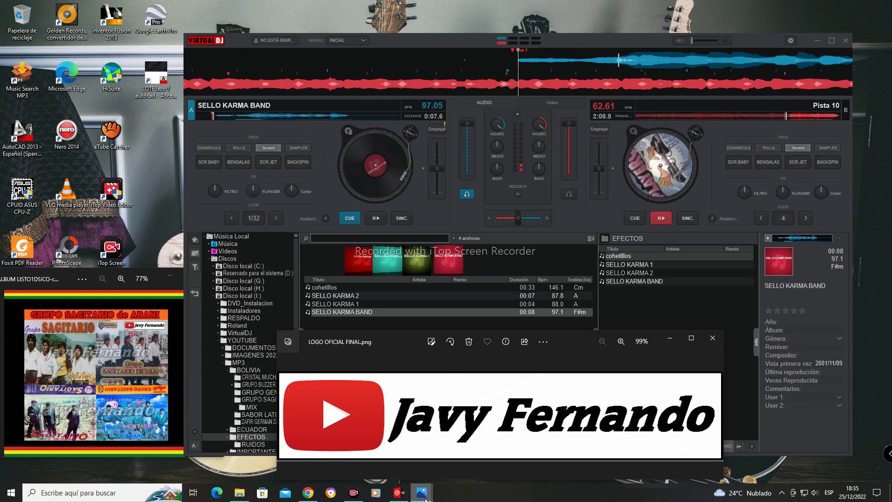
Load PARTY NARANJITA (ZAPATEADO) from the MIX folder into deck A and minimize the folder window.
mouse_move(427, 495)
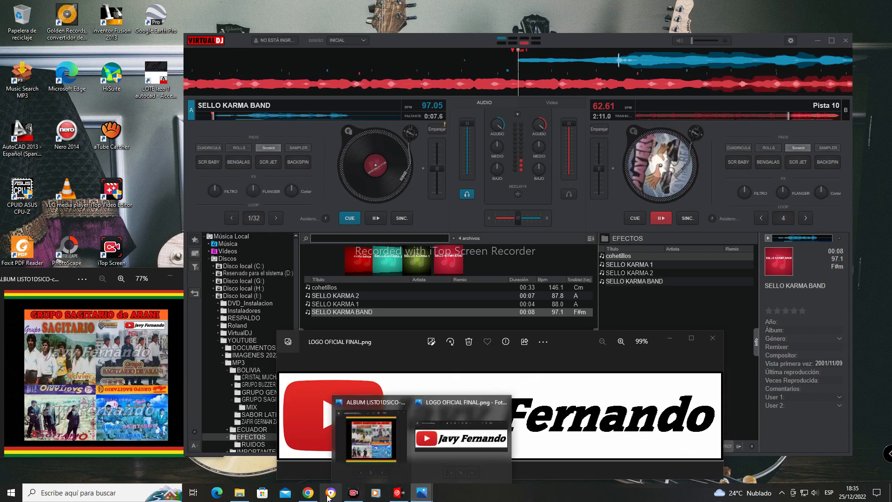
click(242, 493)
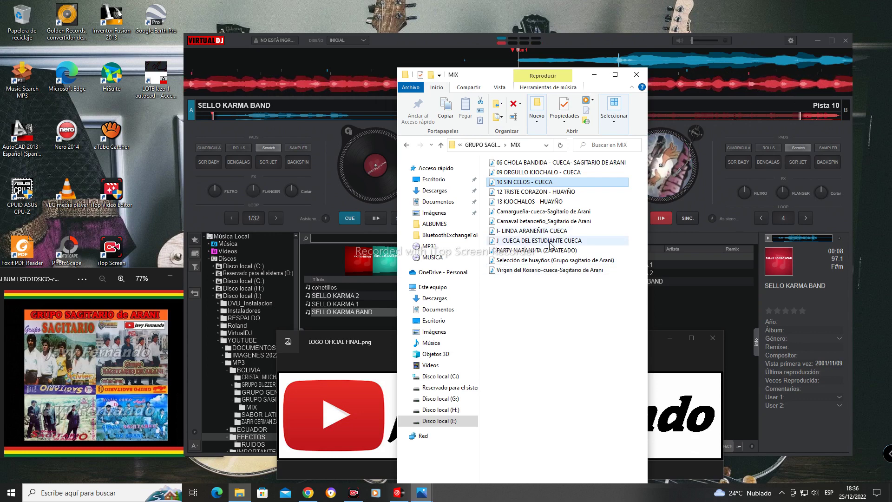
drag(548, 251, 319, 117)
click(594, 75)
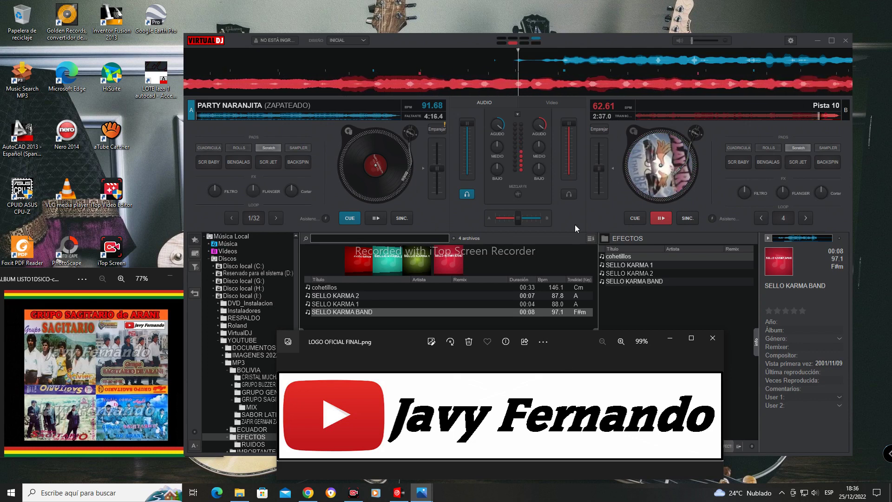
Preview the start of PARTY NARANJITA on deck A with its volume fully down, return to its beginning and raise the volume to full.
drag(468, 125, 467, 175)
click(375, 218)
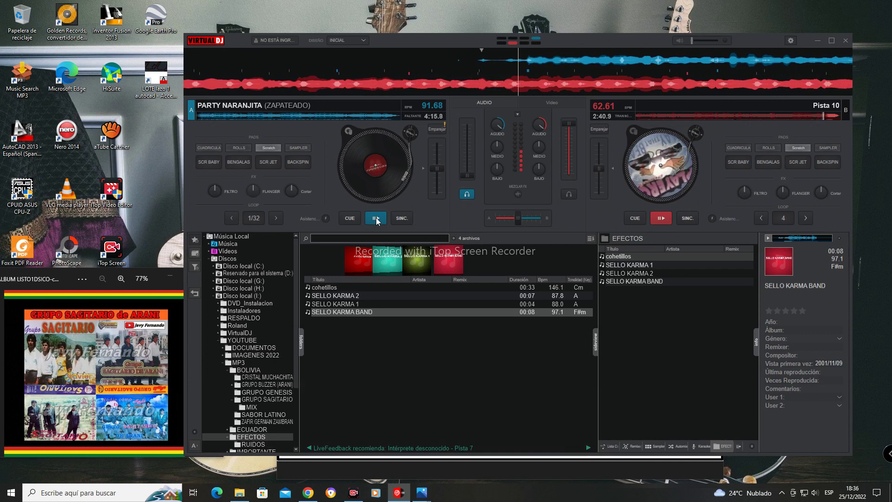
click(375, 218)
click(349, 218)
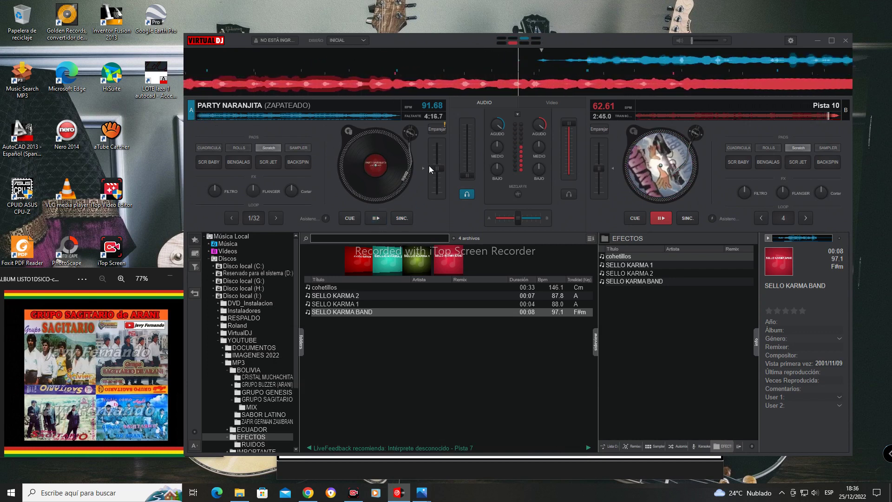
drag(467, 174, 466, 120)
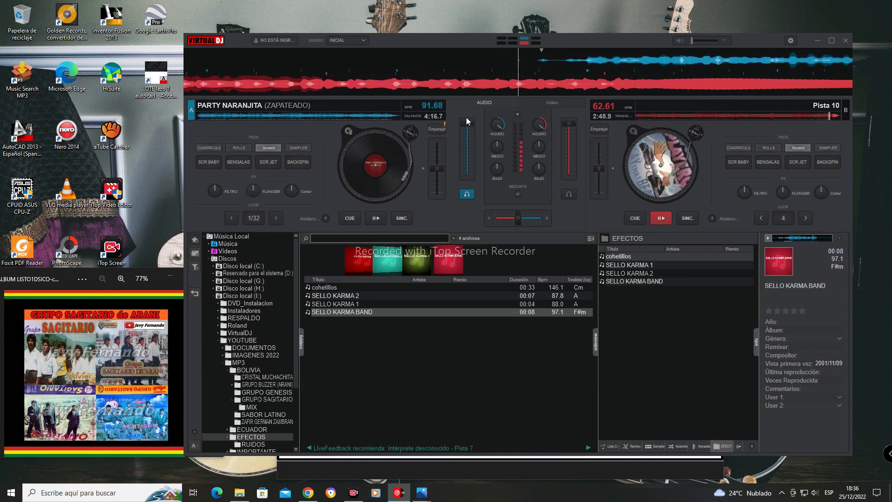
Start playing PARTY NARANJITA on deck A as Pista 10 fades out, and bring the logo and album image windows to the front.
click(376, 218)
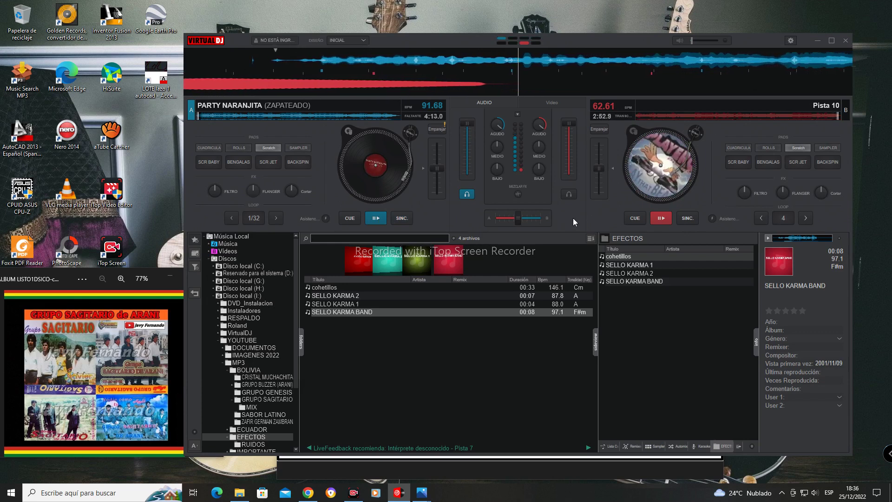
mouse_move(421, 492)
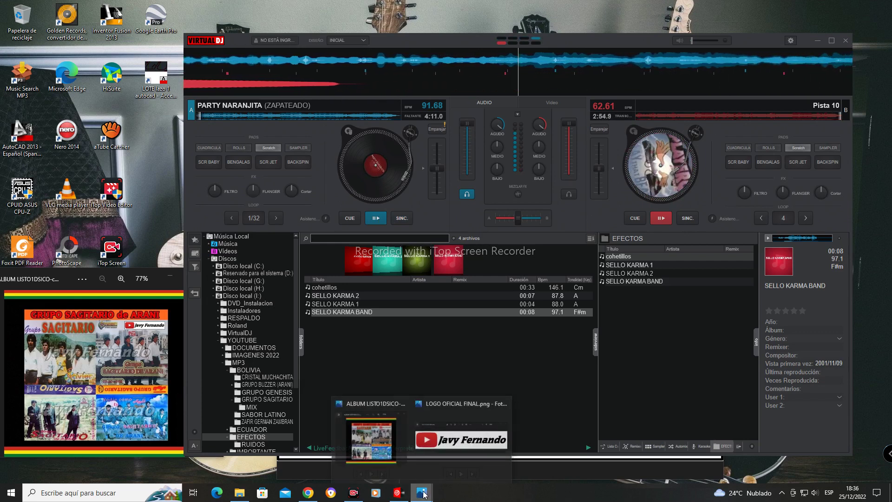
click(472, 436)
click(93, 312)
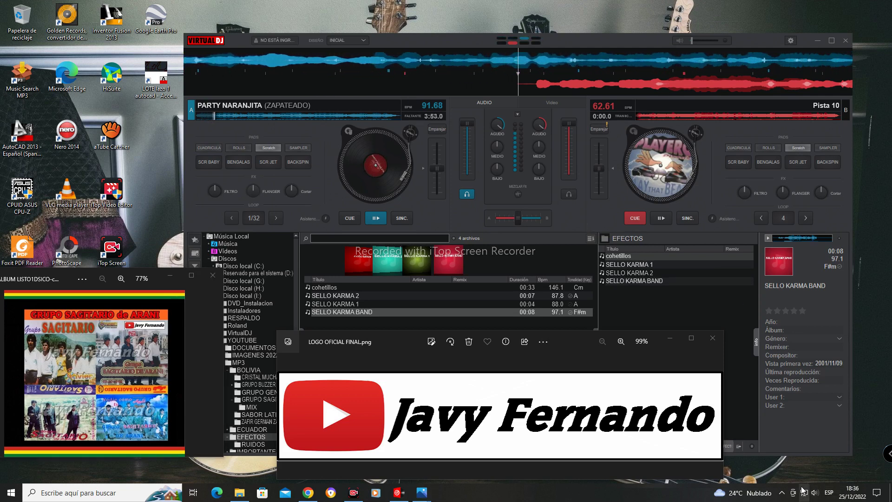
Set the Windows speaker volume to 11.
click(815, 492)
drag(765, 471, 769, 471)
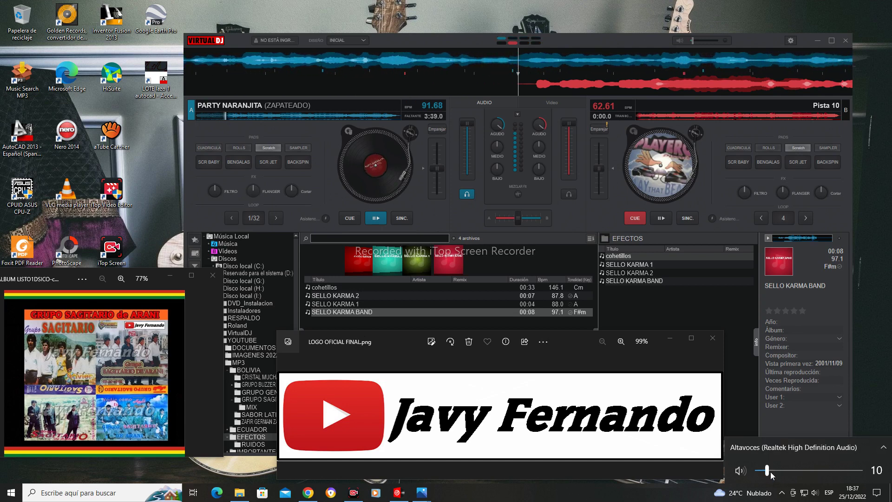
drag(767, 471, 767, 471)
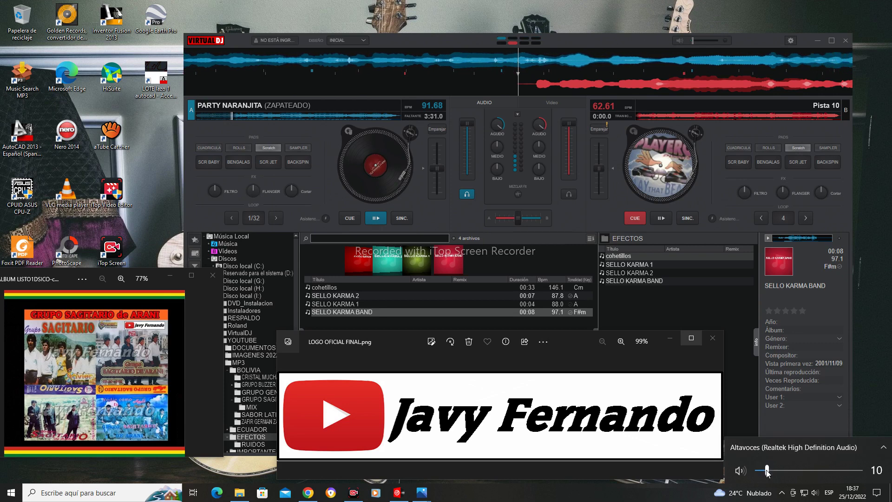
drag(767, 471, 768, 472)
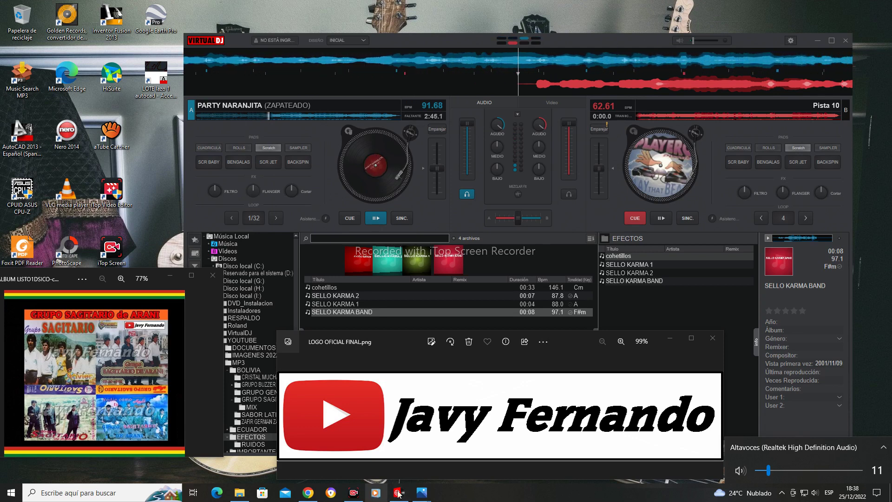
Load Virgen del Rosario-cueca-Sagitario de Arani from the MIX folder into deck B and minimize the folder window.
click(239, 495)
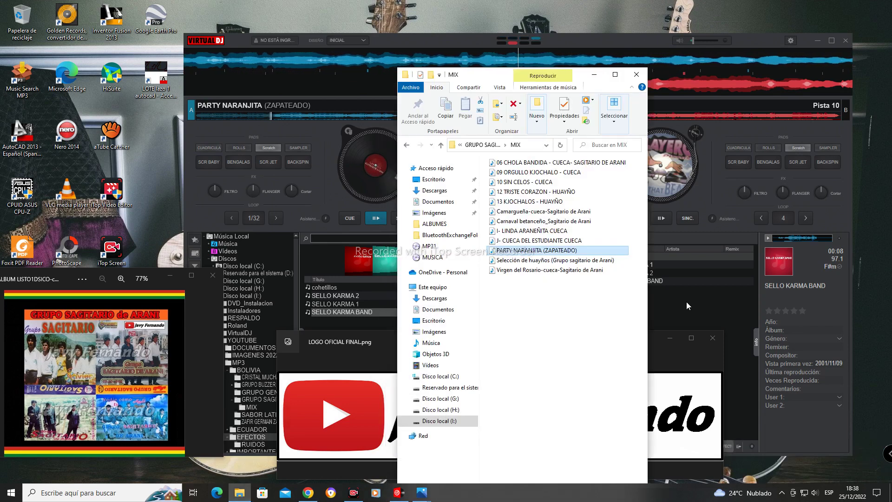
click(589, 270)
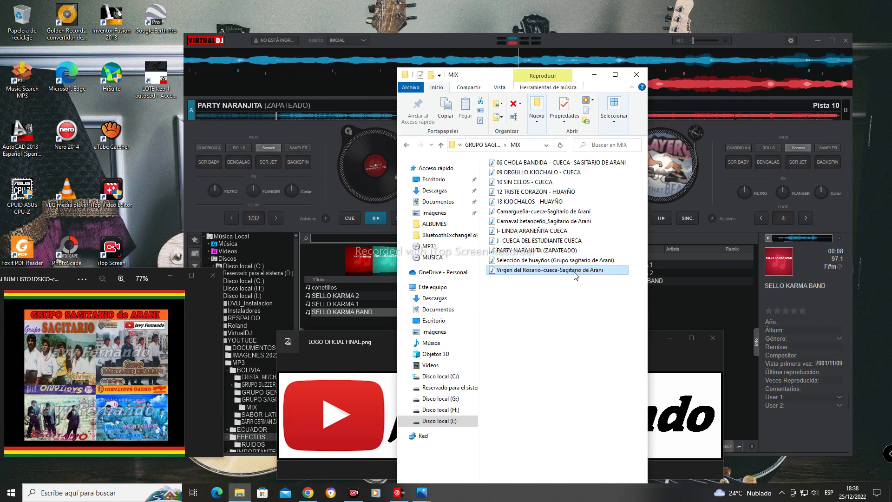
drag(576, 276, 766, 122)
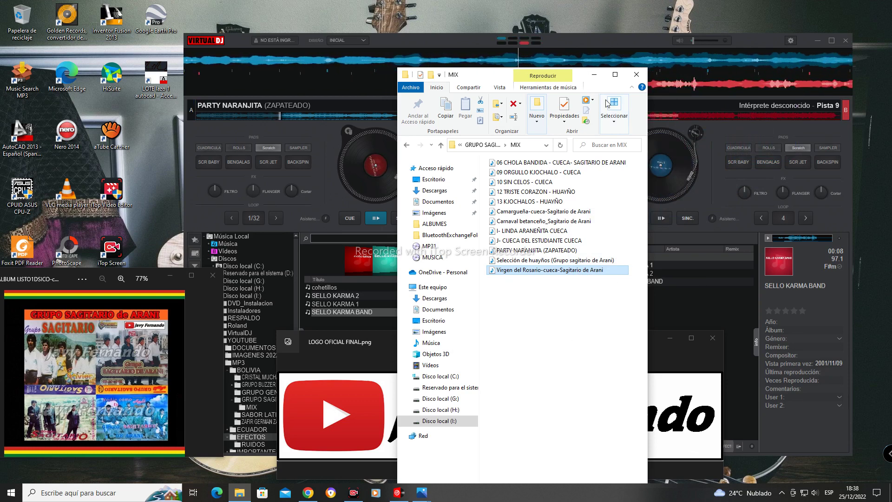
click(594, 75)
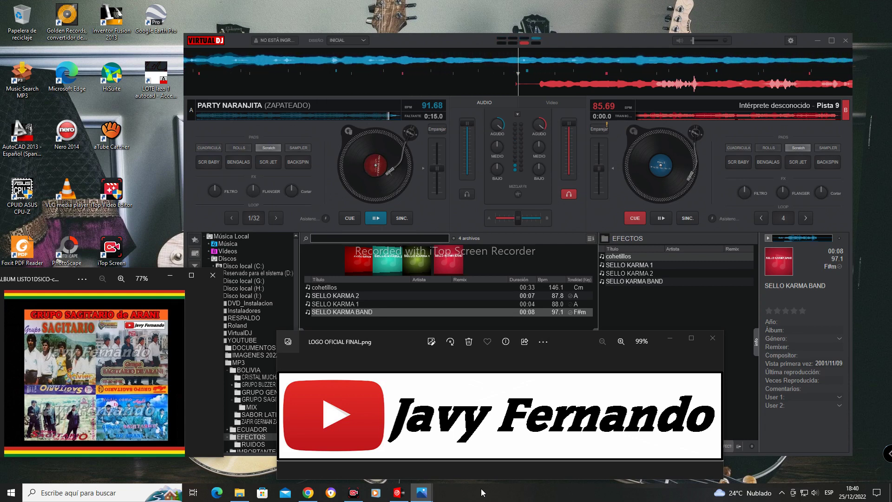
Lower deck B's volume slightly and bring the logo image window back to the front.
click(568, 124)
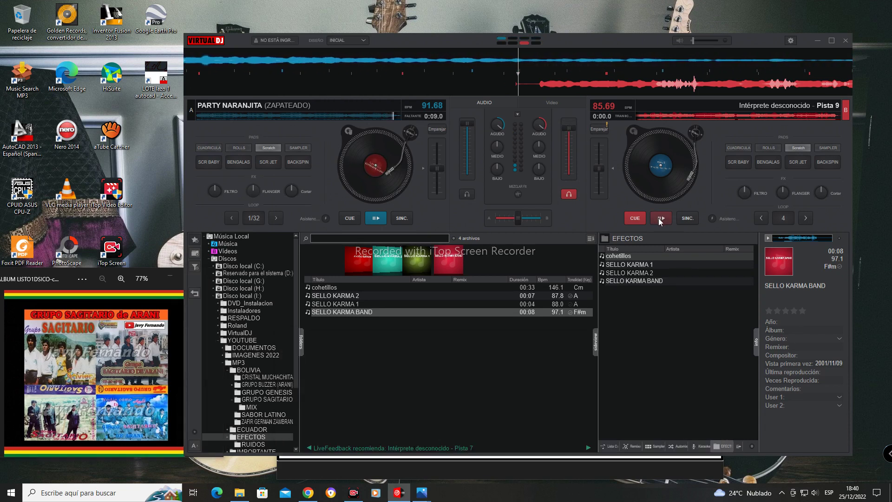
click(503, 467)
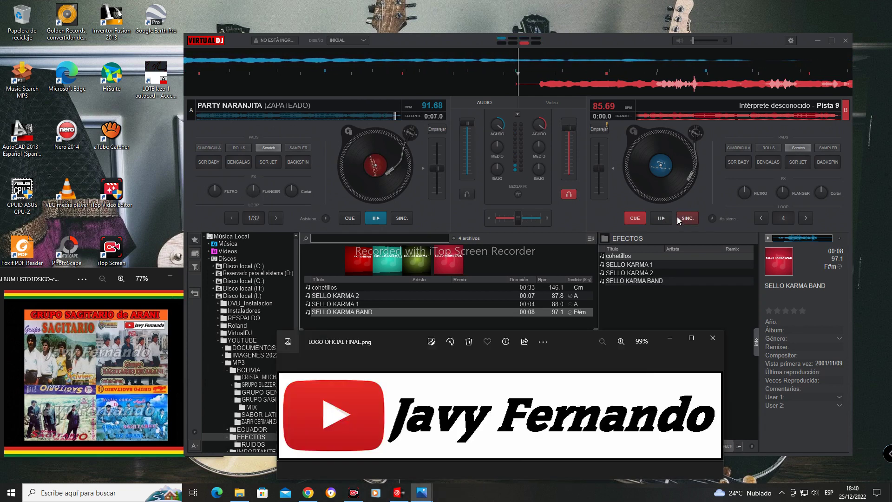
Start playing Virgen del Rosario on deck B as PARTY NARANJITA ends, and bring the logo and album image windows to the front.
click(662, 217)
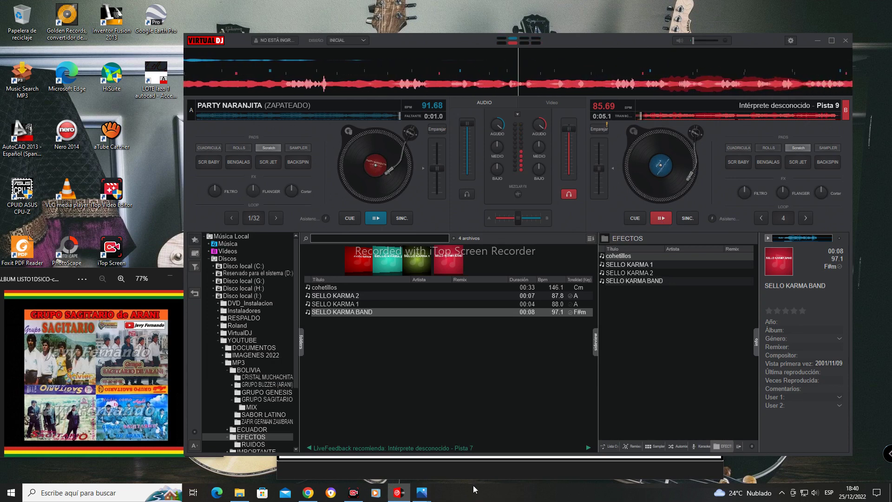
click(421, 493)
click(37, 283)
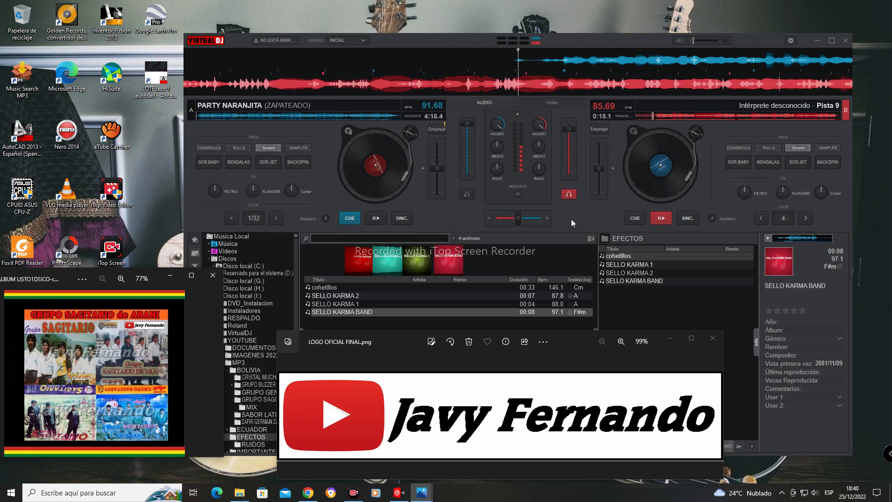
Fine-tune deck B's volume while its song plays and return the logo and album image windows to the front.
click(571, 130)
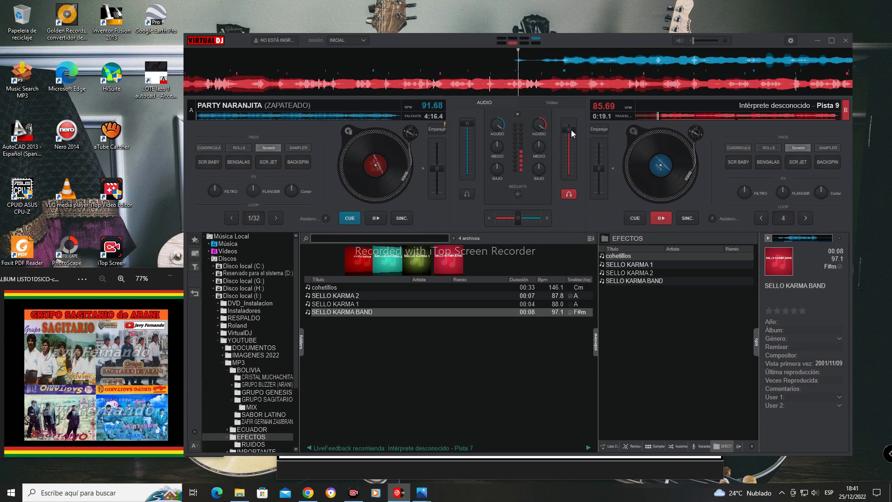
click(507, 471)
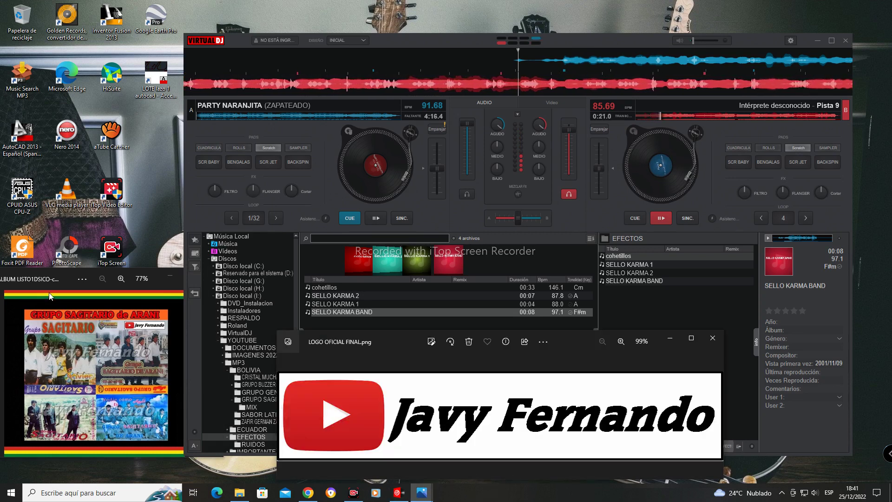
click(112, 352)
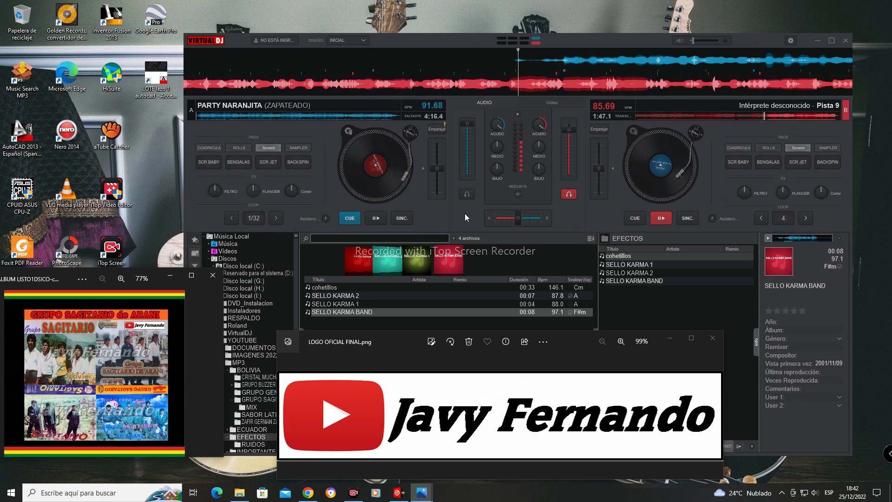
Trigger the BENGALAS scratch effect on deck B during the song and bring the logo image window back to the front.
click(767, 162)
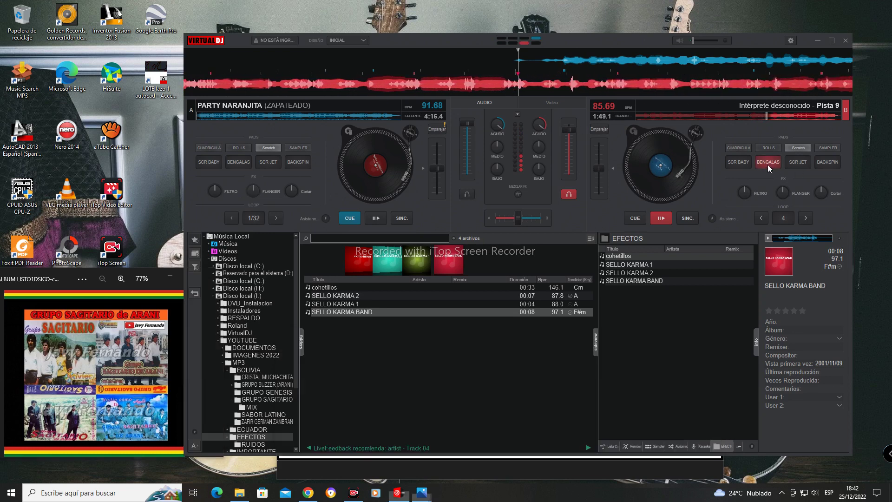
click(453, 476)
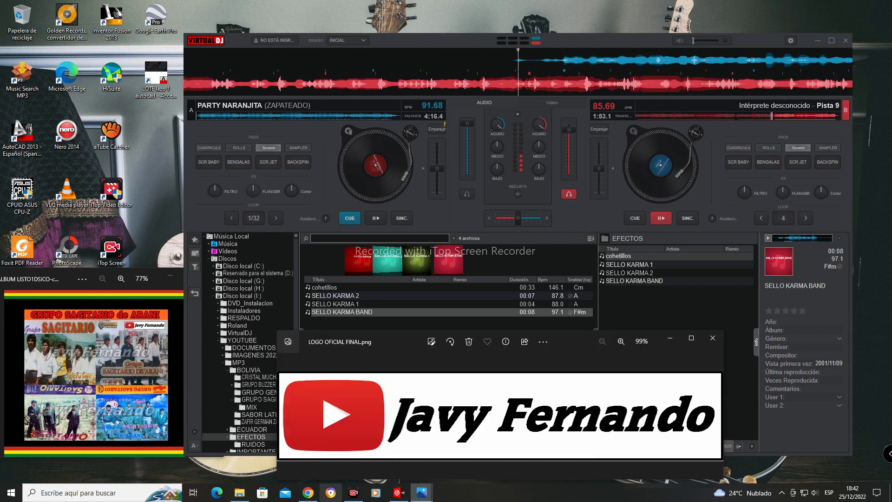
click(237, 493)
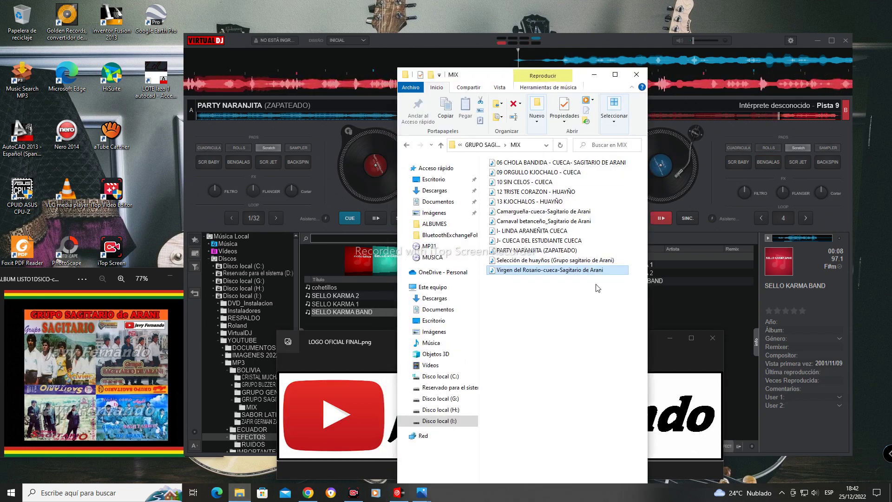
click(595, 76)
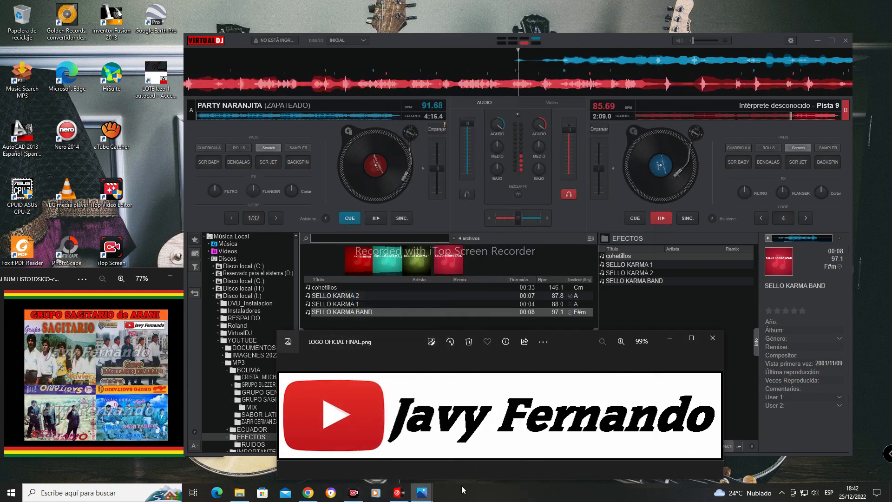